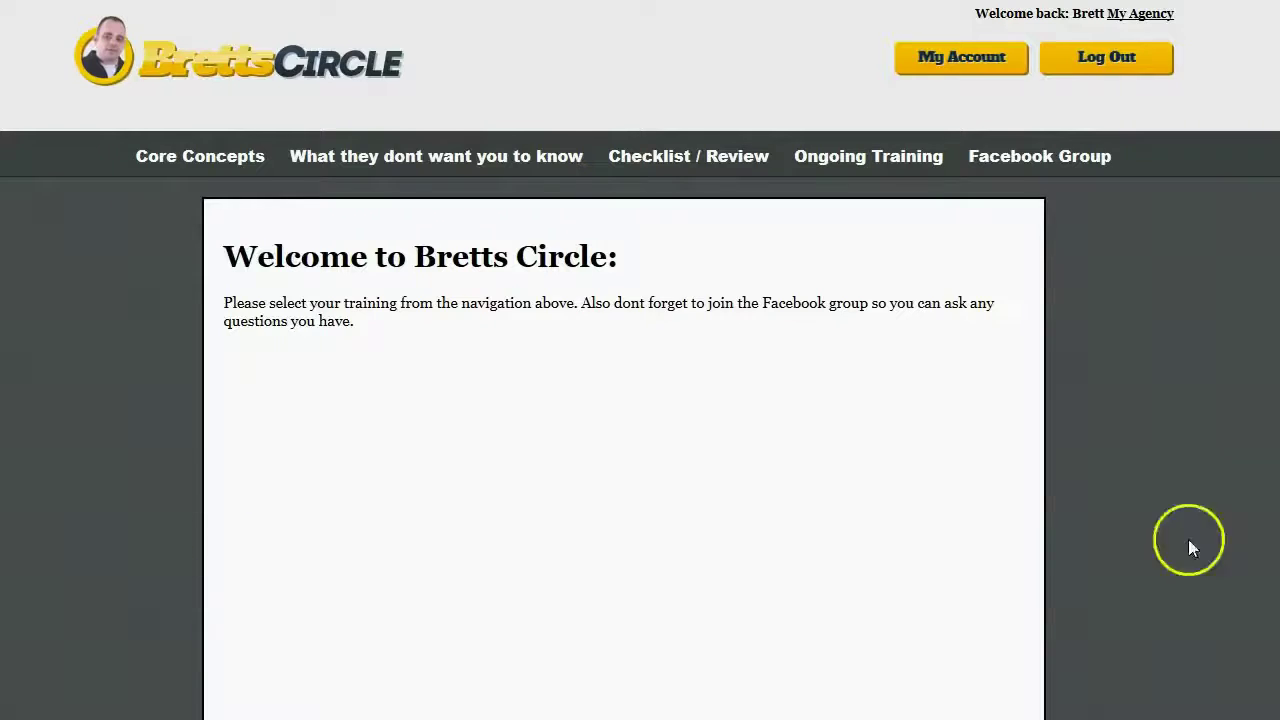
Open the agent creation form in My Agency, look over its name, email and password fields, and close it
click(1148, 17)
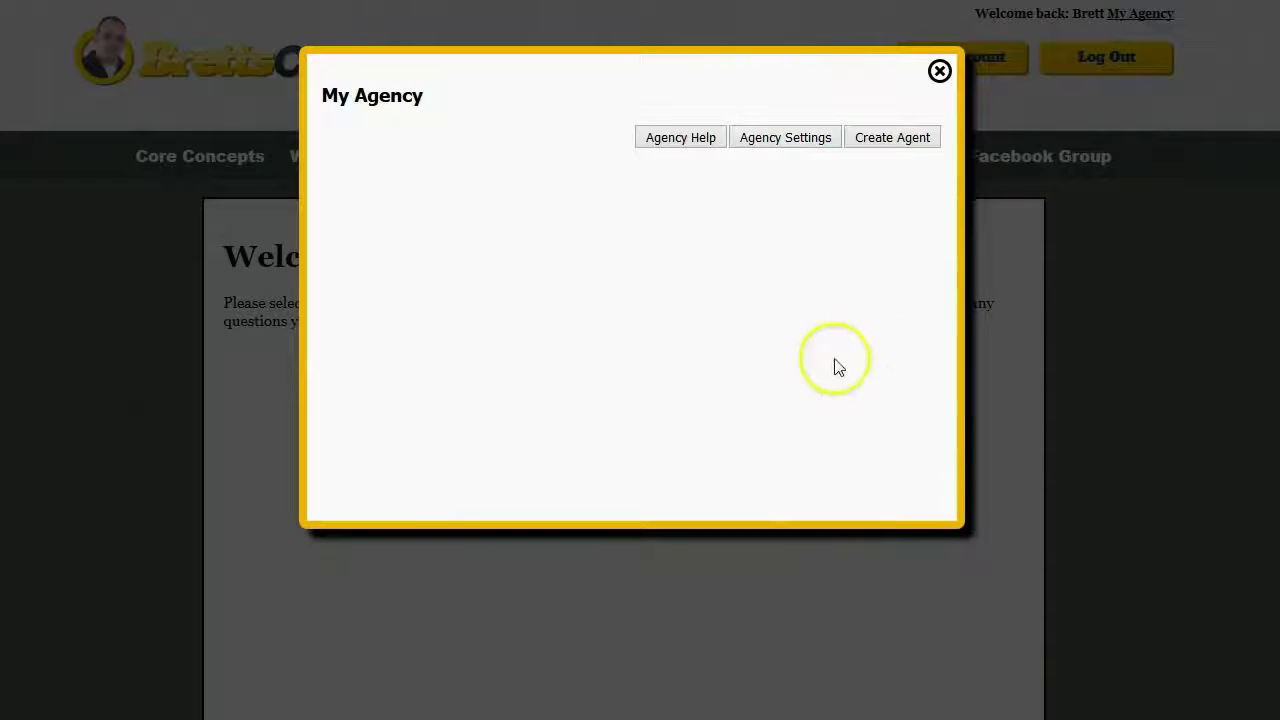
click(914, 141)
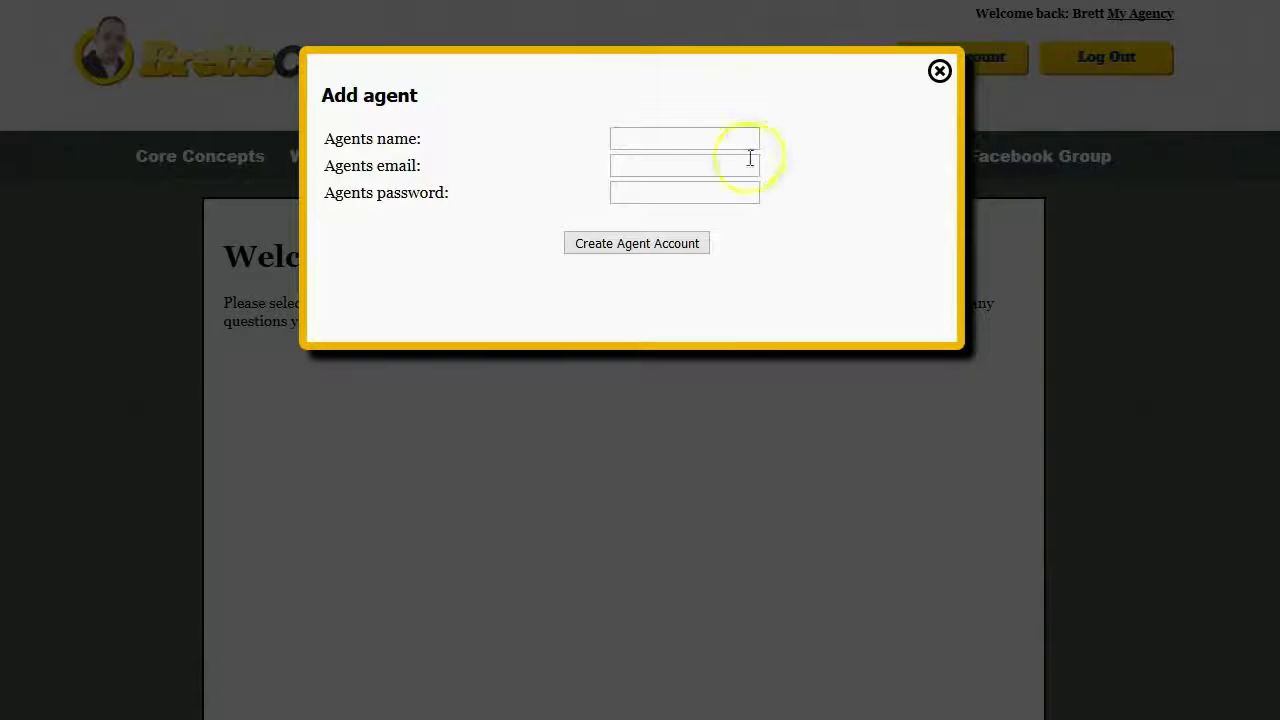
click(640, 140)
click(631, 168)
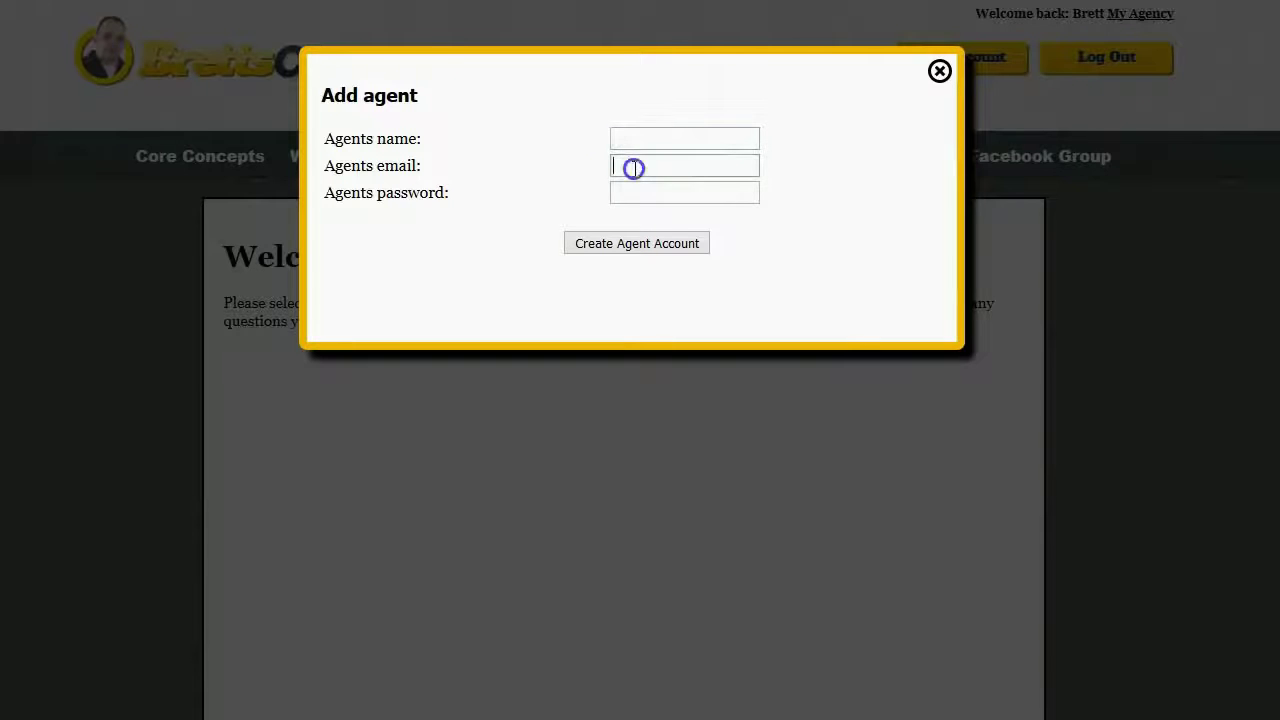
click(627, 192)
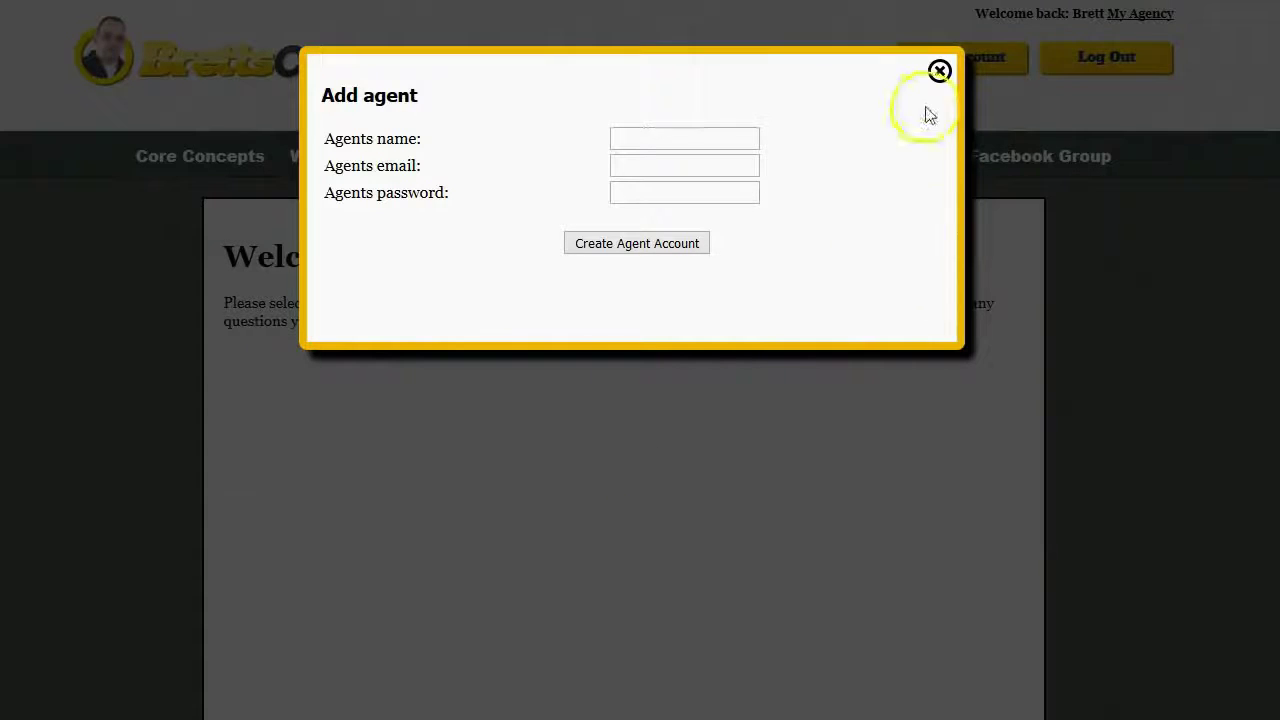
click(939, 71)
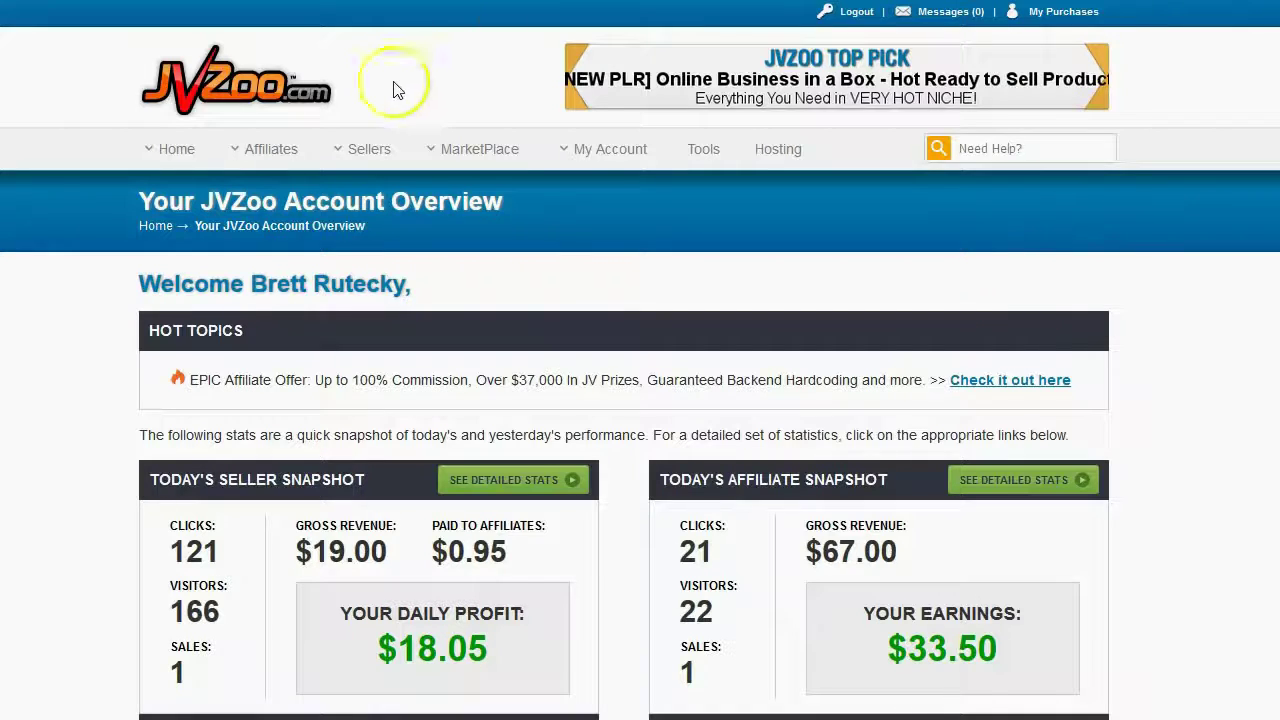
Switch to JVZoo and start adding a new product from the Seller's Dashboard
mouse_move(369, 146)
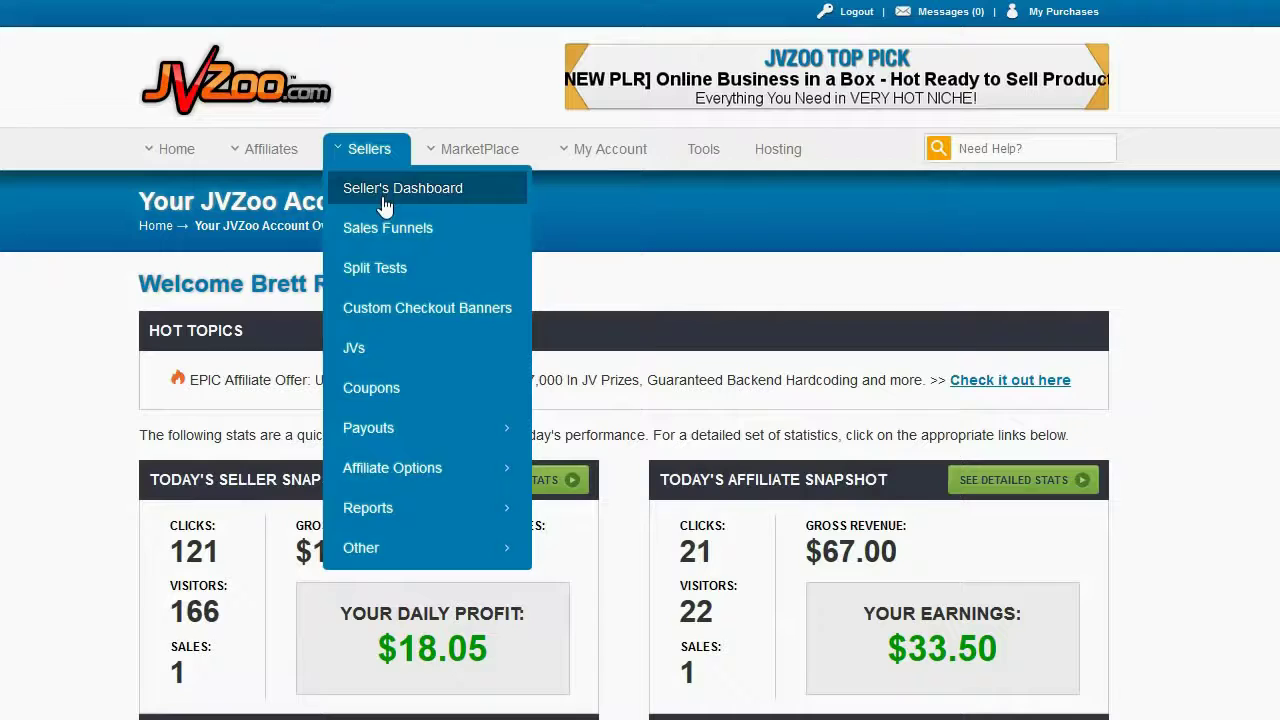
click(380, 190)
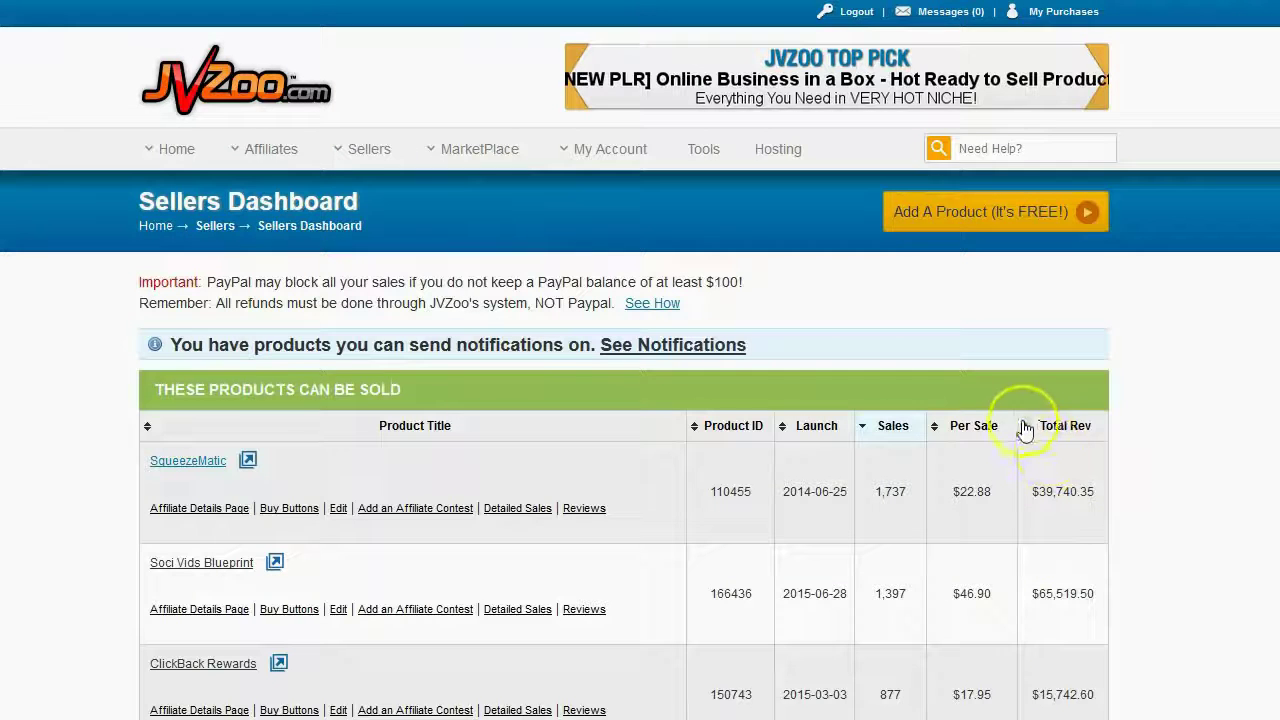
click(975, 210)
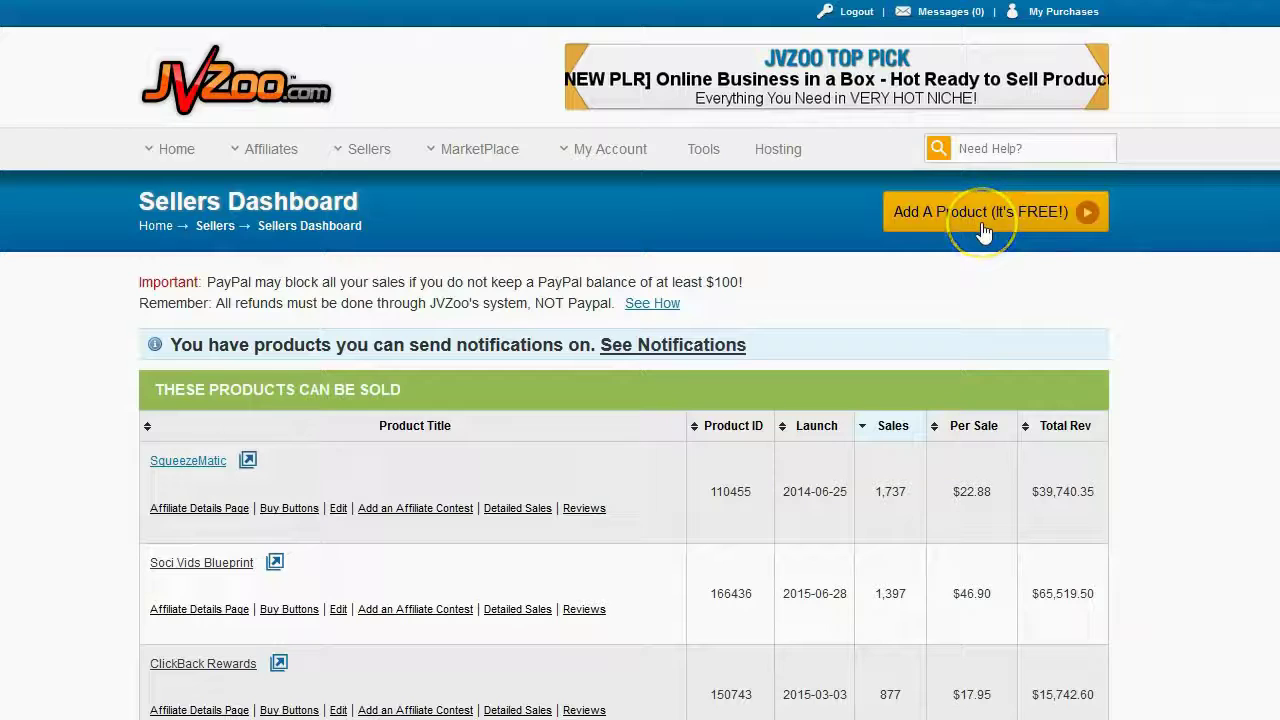
click(975, 218)
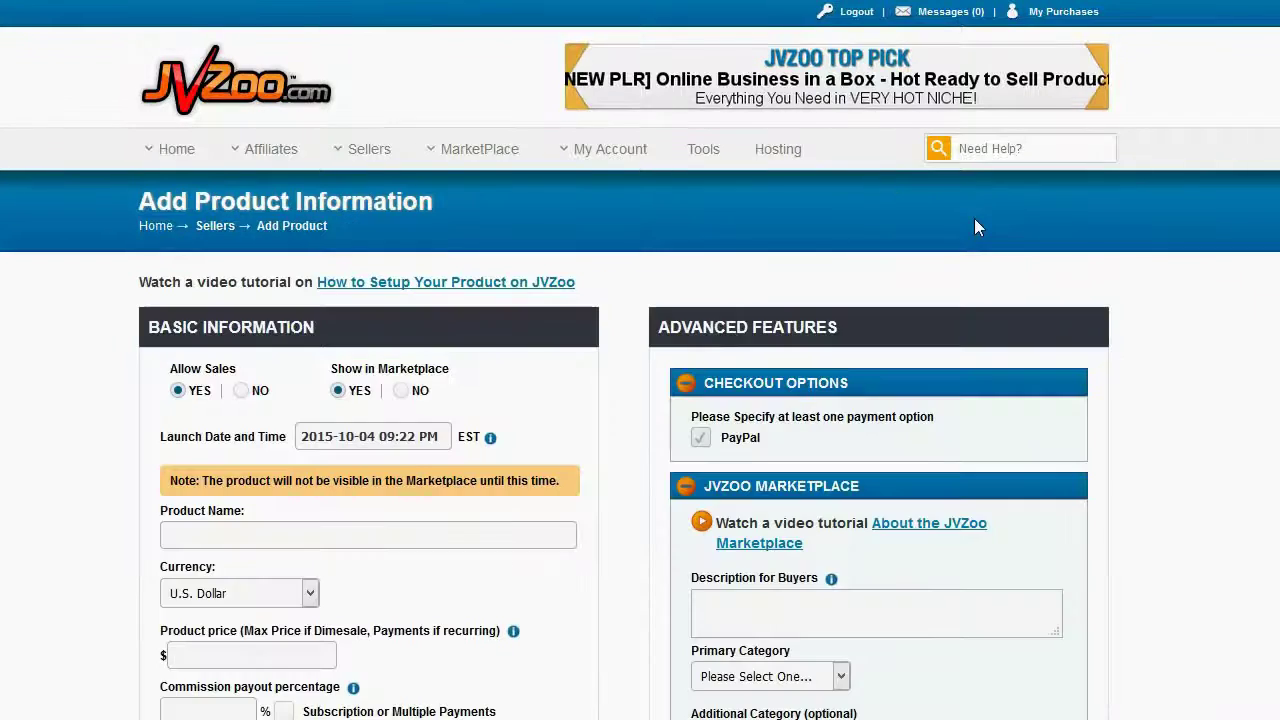
Set Show in Marketplace to No for the new product
click(800, 214)
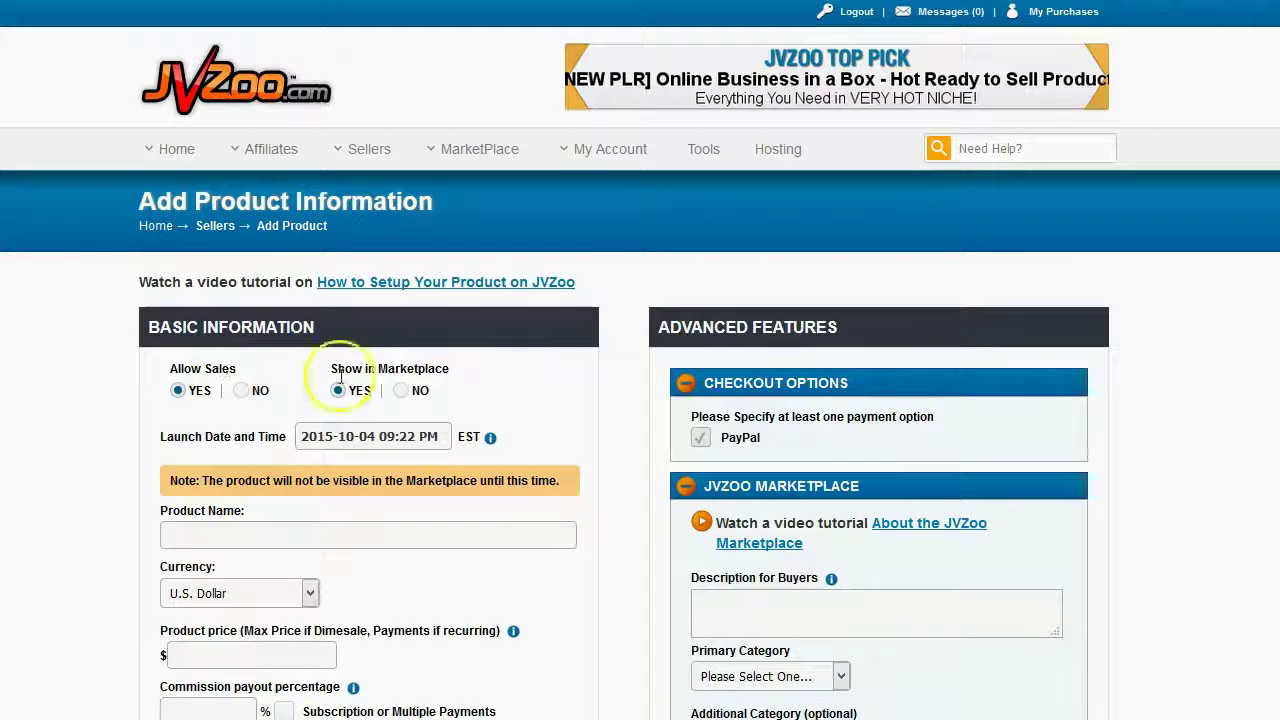
mouse_move(320, 436)
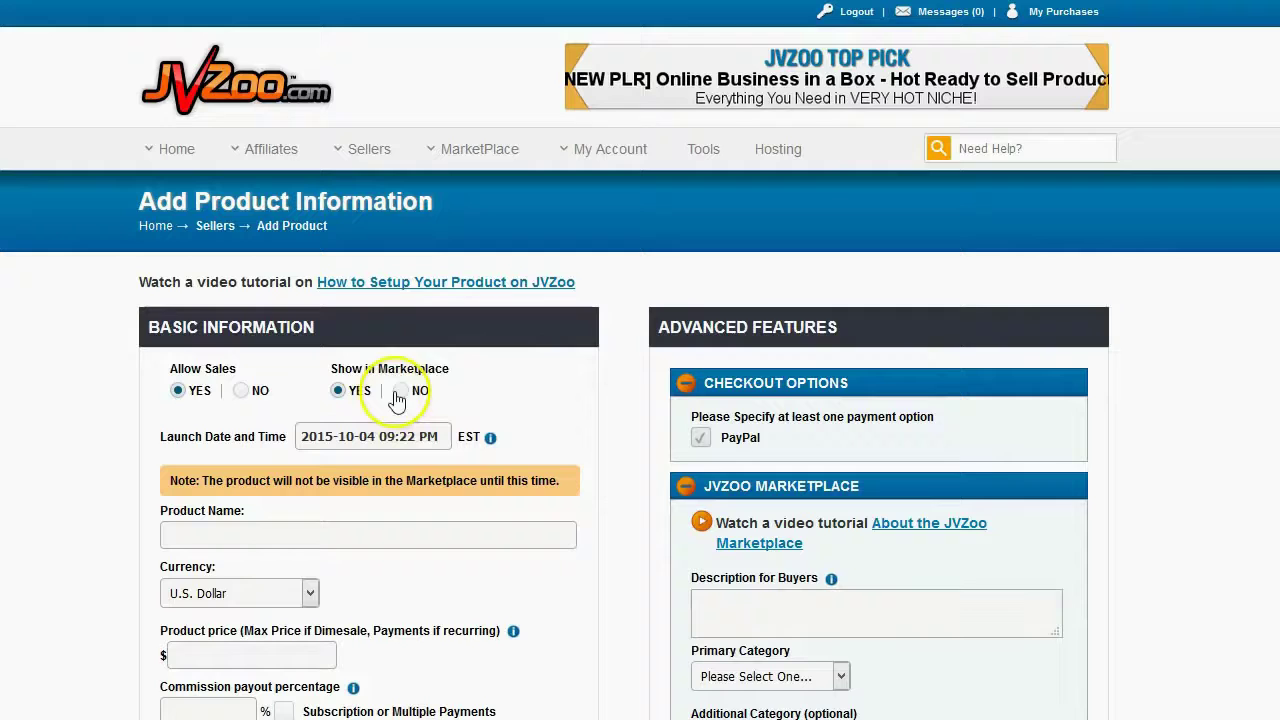
click(400, 391)
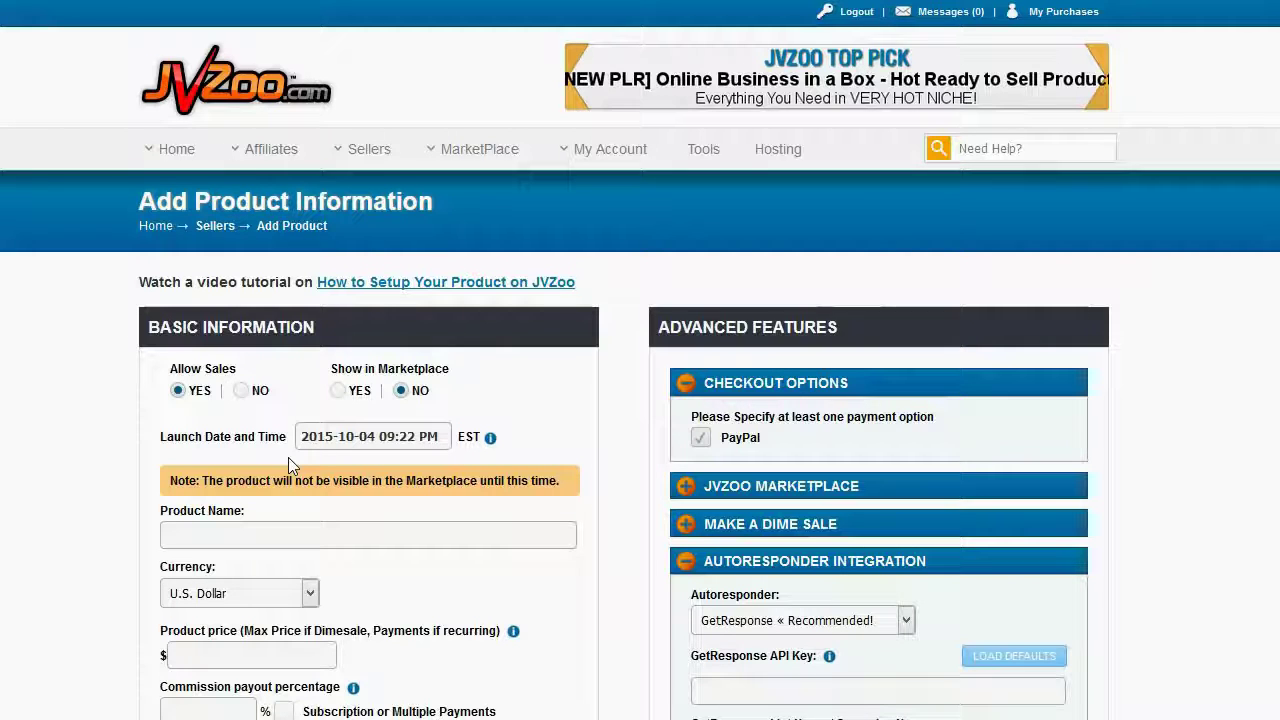
Enter "Bretts Circle" as the product name in the basic information
scroll(288, 457, down, 3)
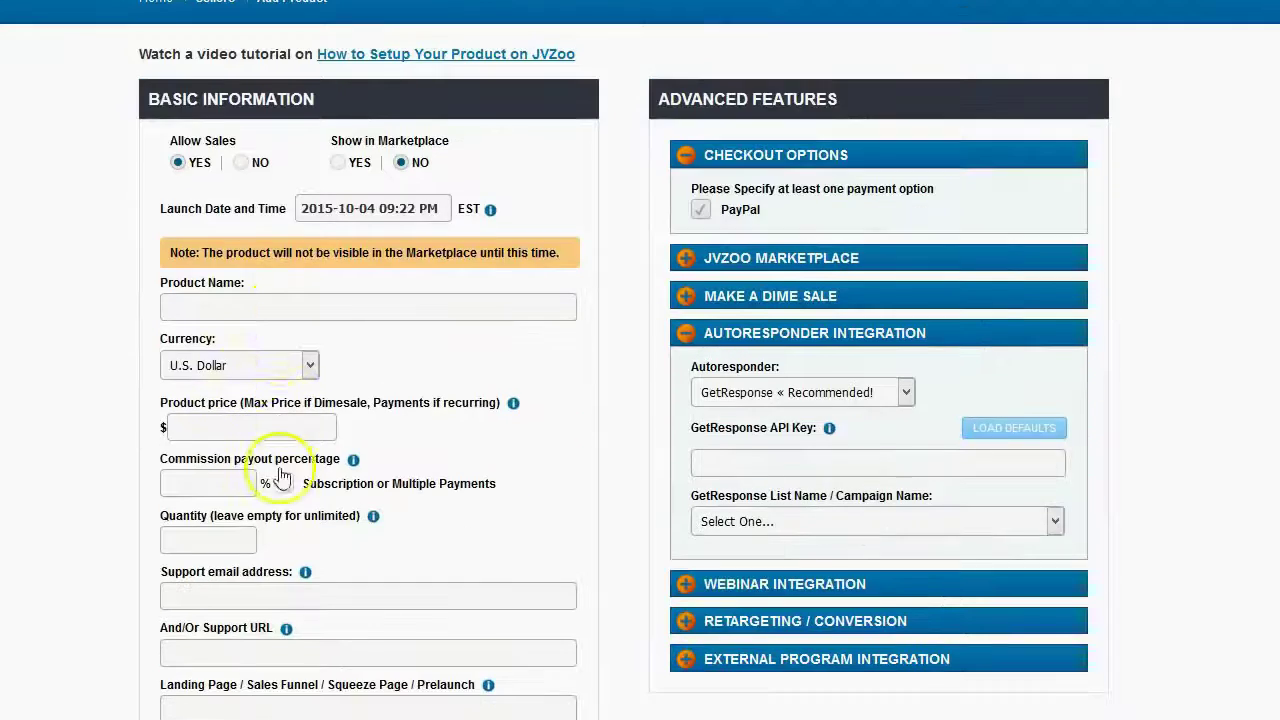
click(221, 307)
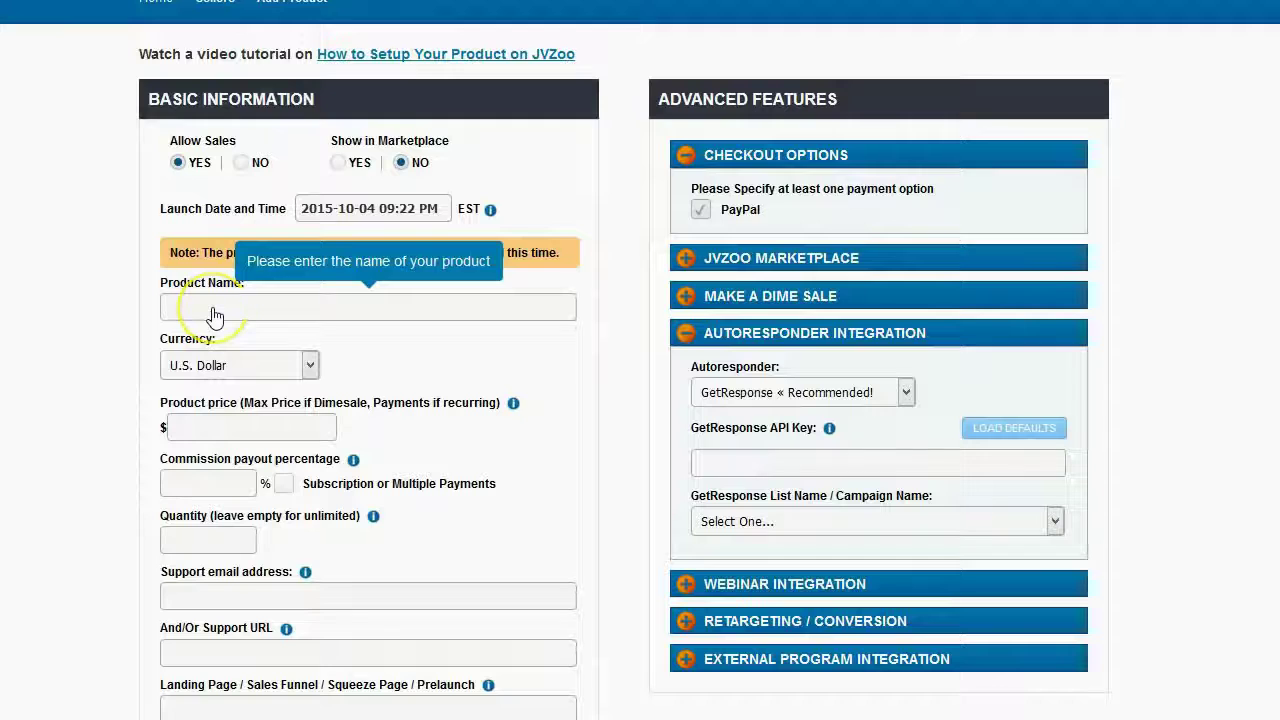
click(213, 313)
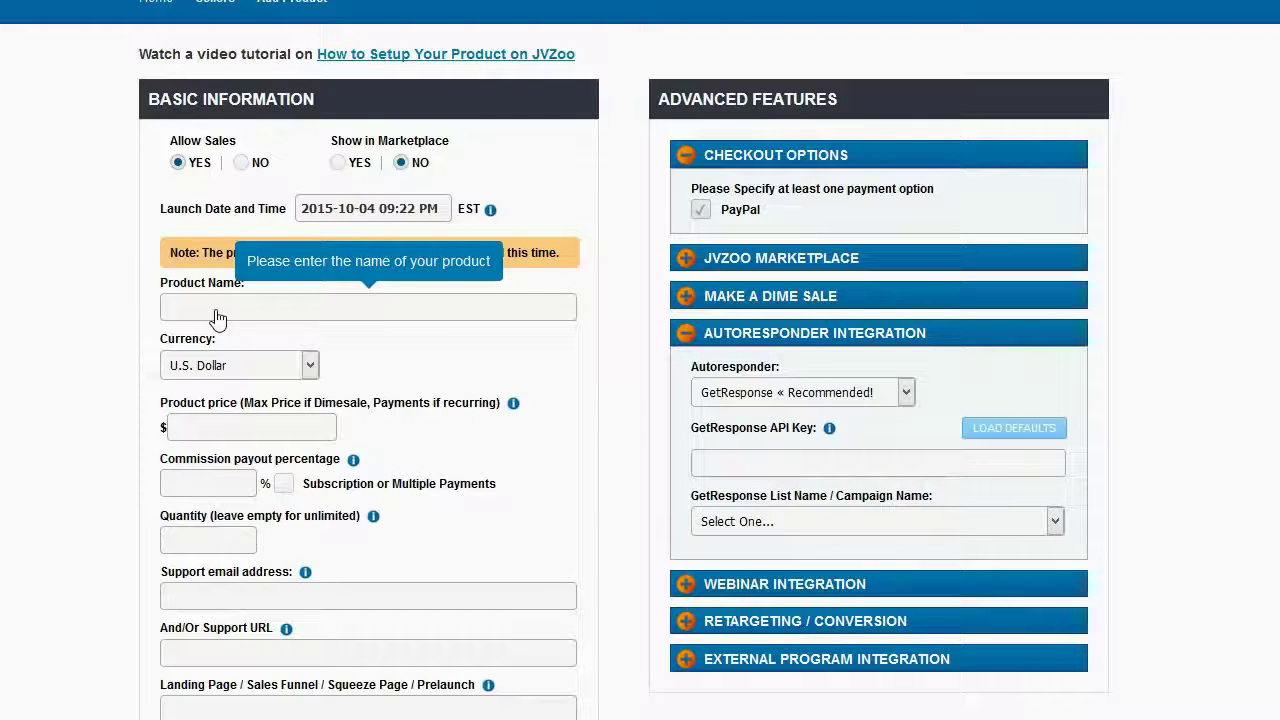
text(Bre)
text(tts)
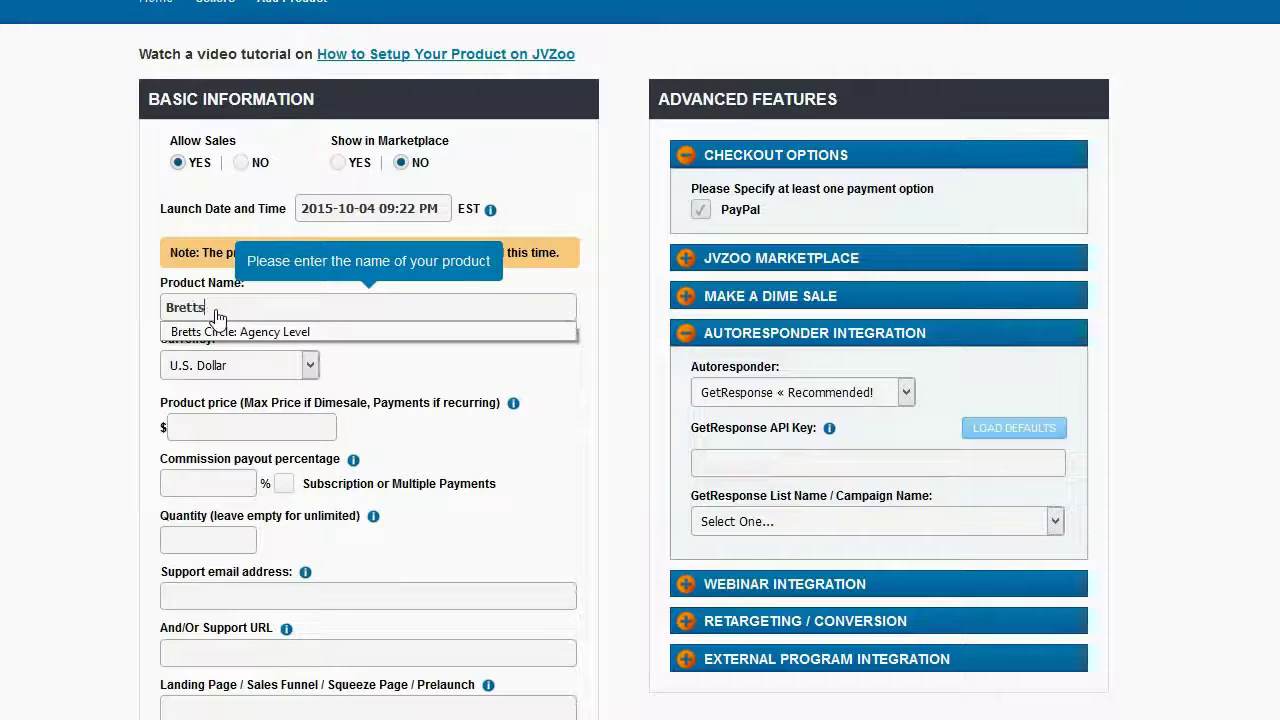
text( Circle)
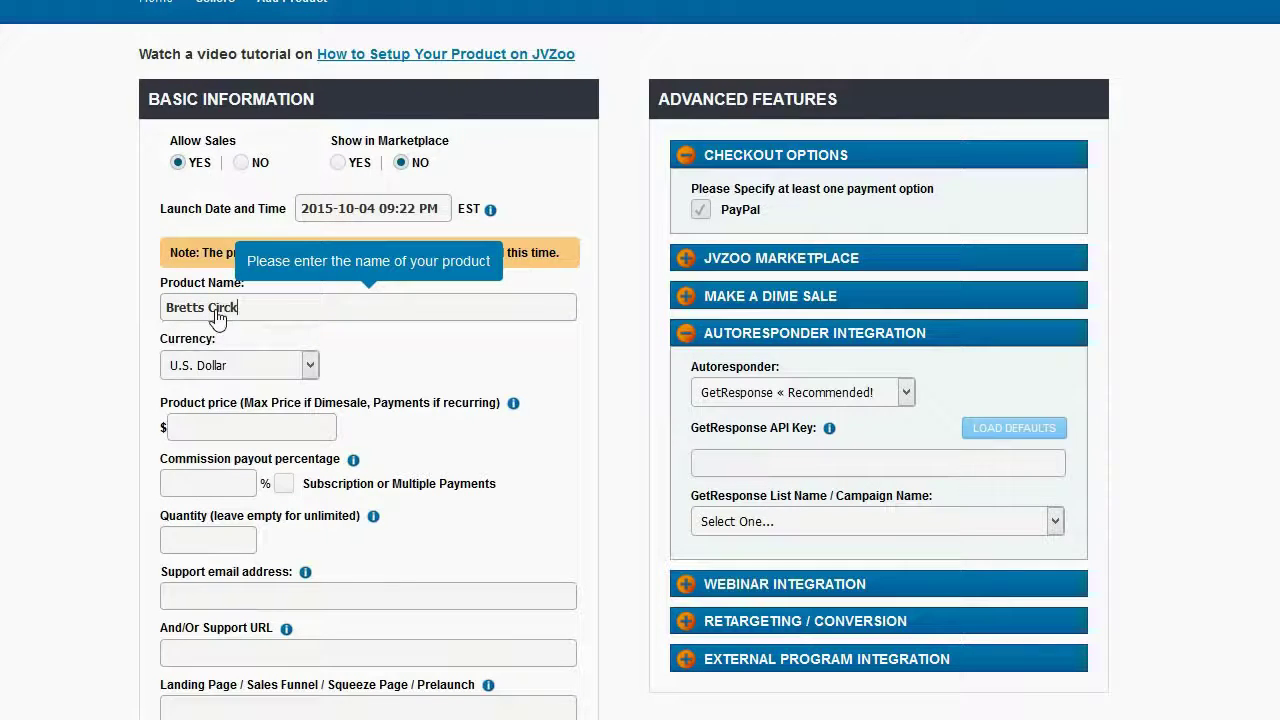
click(100, 280)
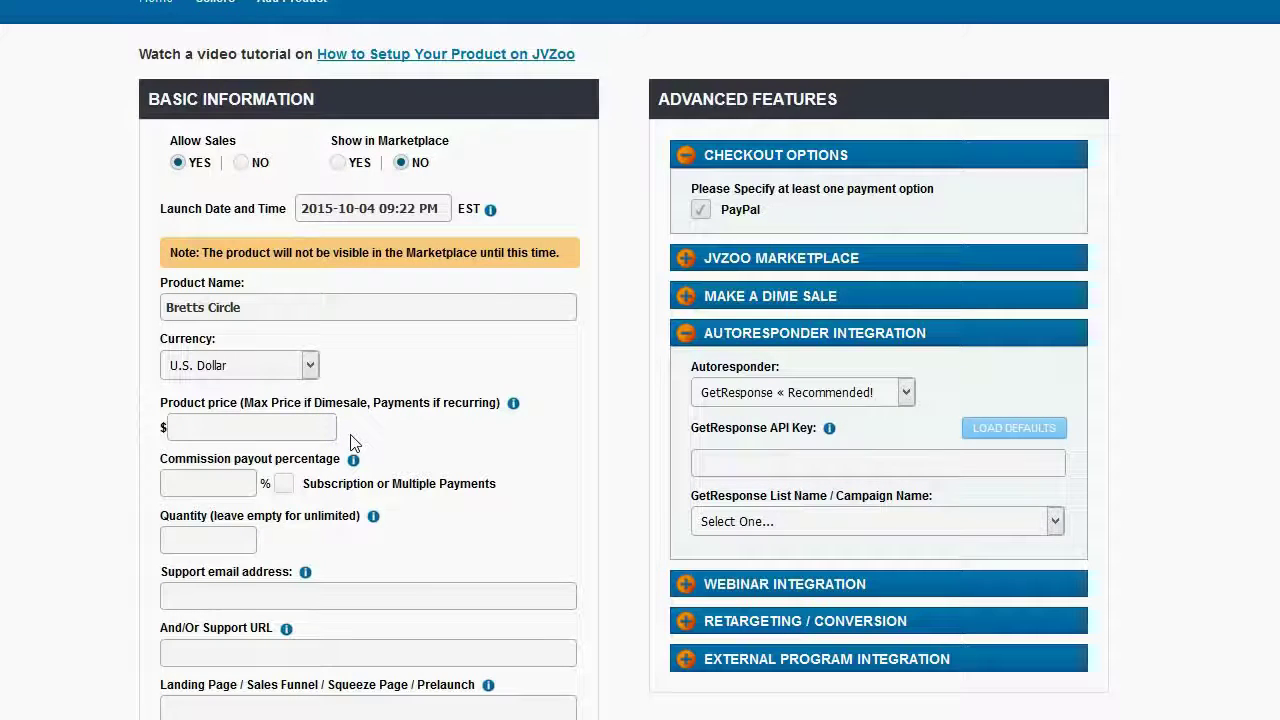
Keep the currency as U.S. Dollar and set the product price to 47
mouse_move(286, 366)
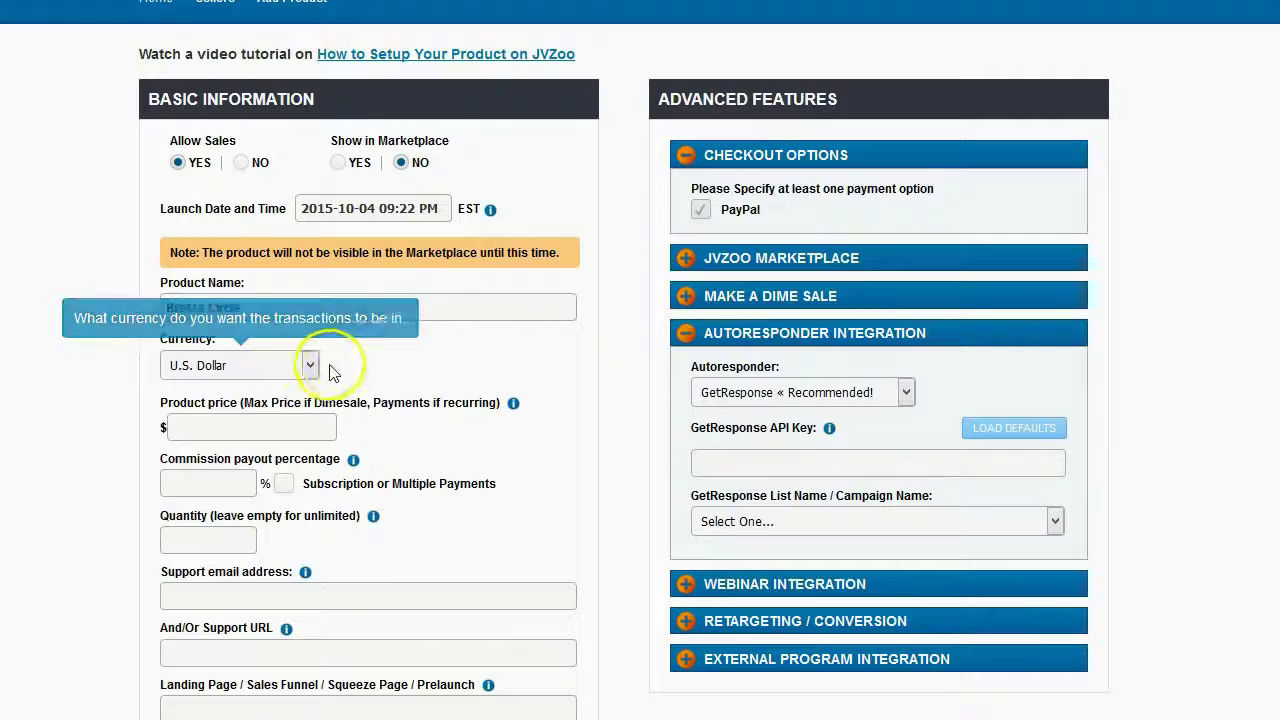
click(299, 427)
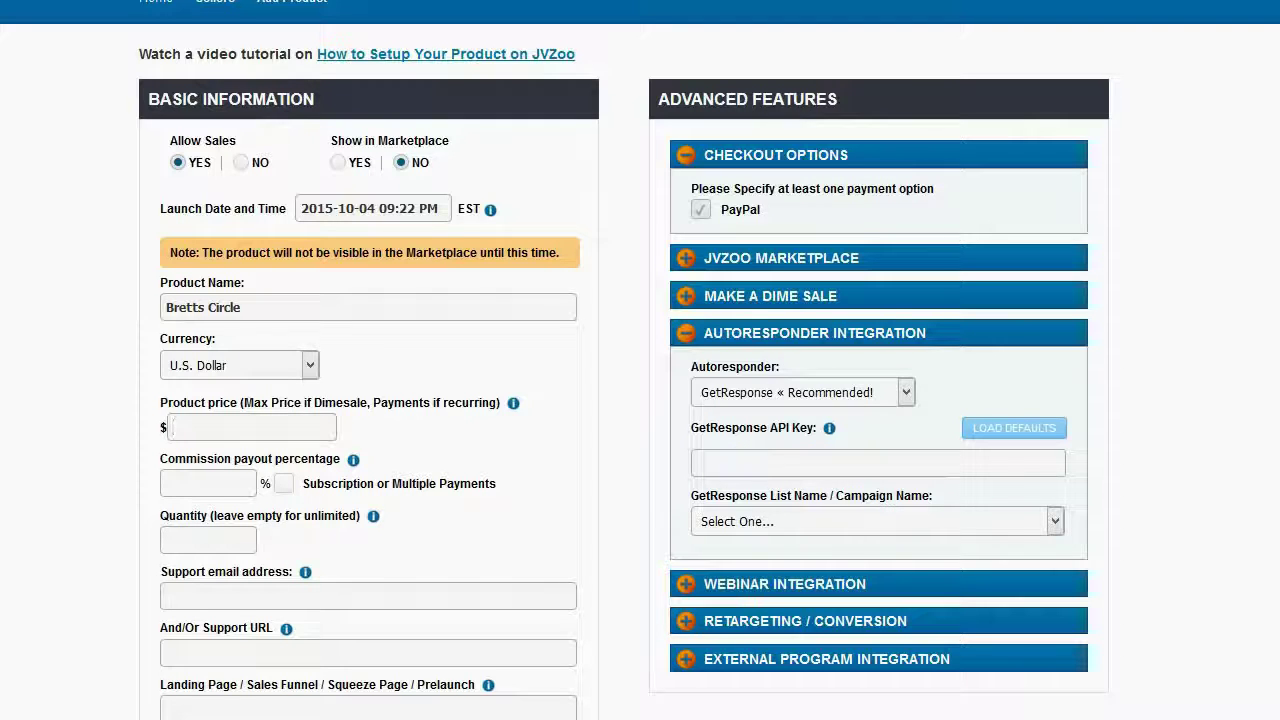
text(47)
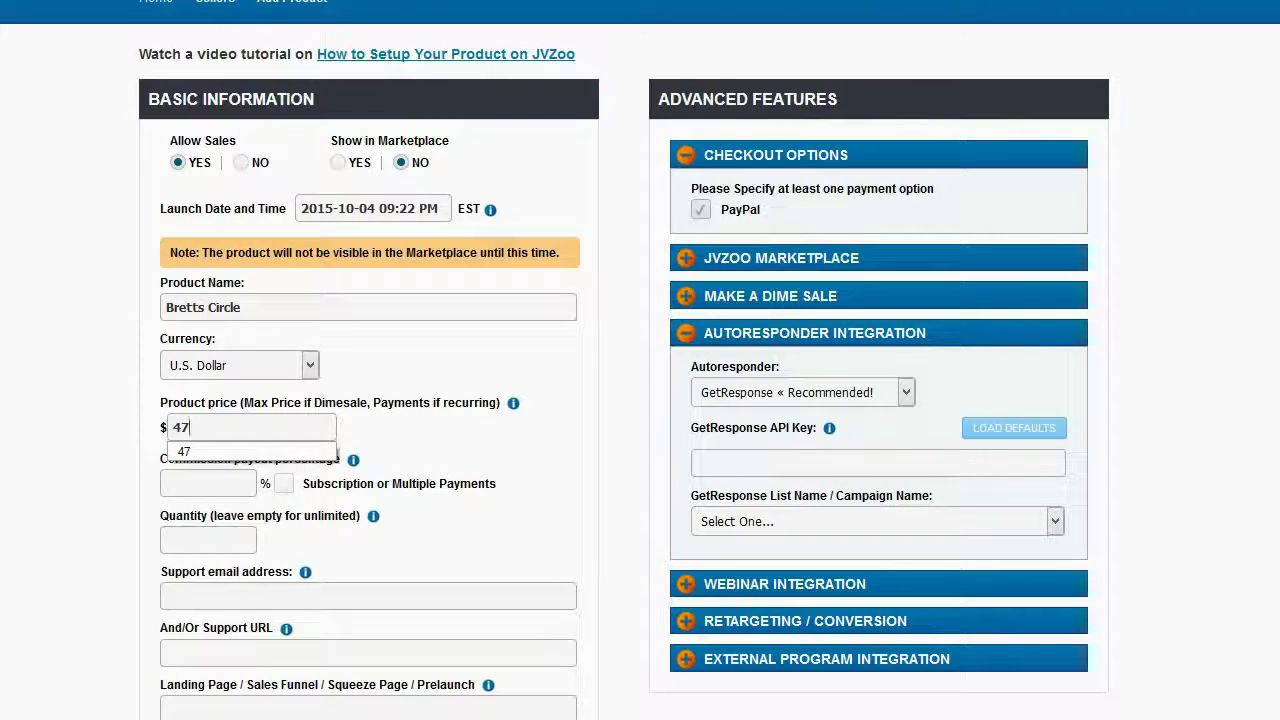
click(63, 438)
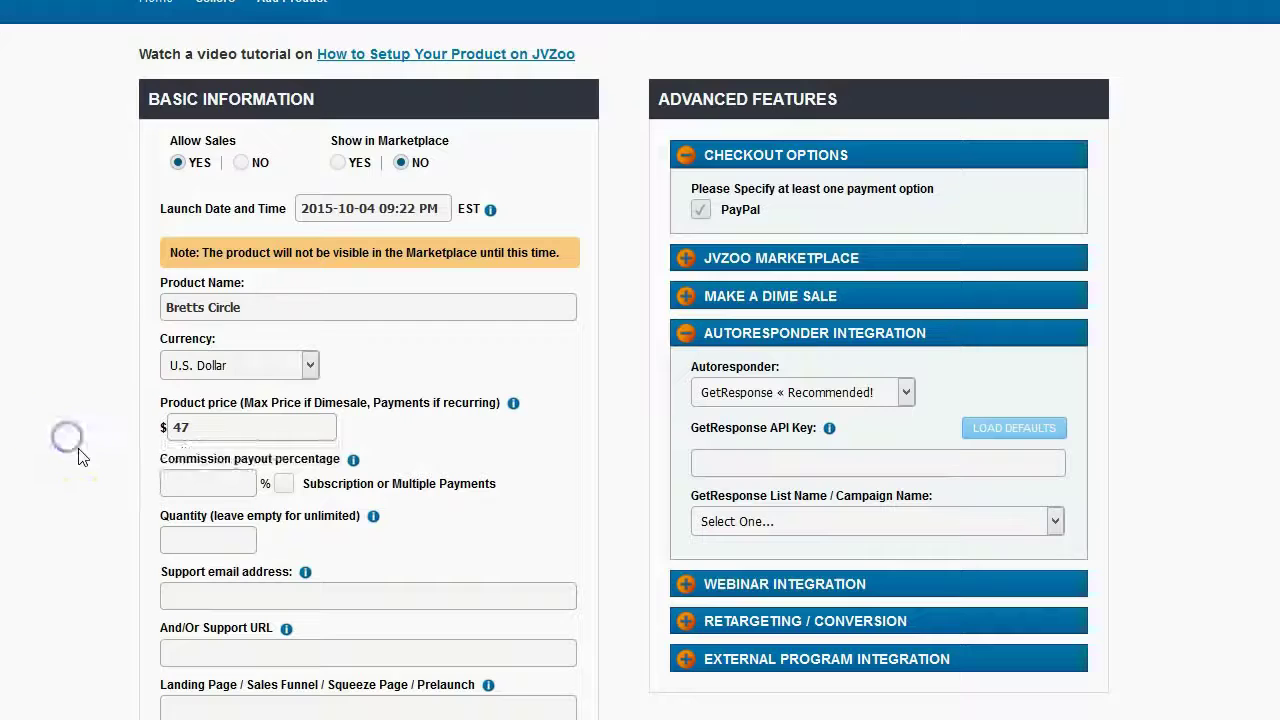
Set the commission payout percentage to 1 and leave the quantity empty for unlimited sales
click(228, 488)
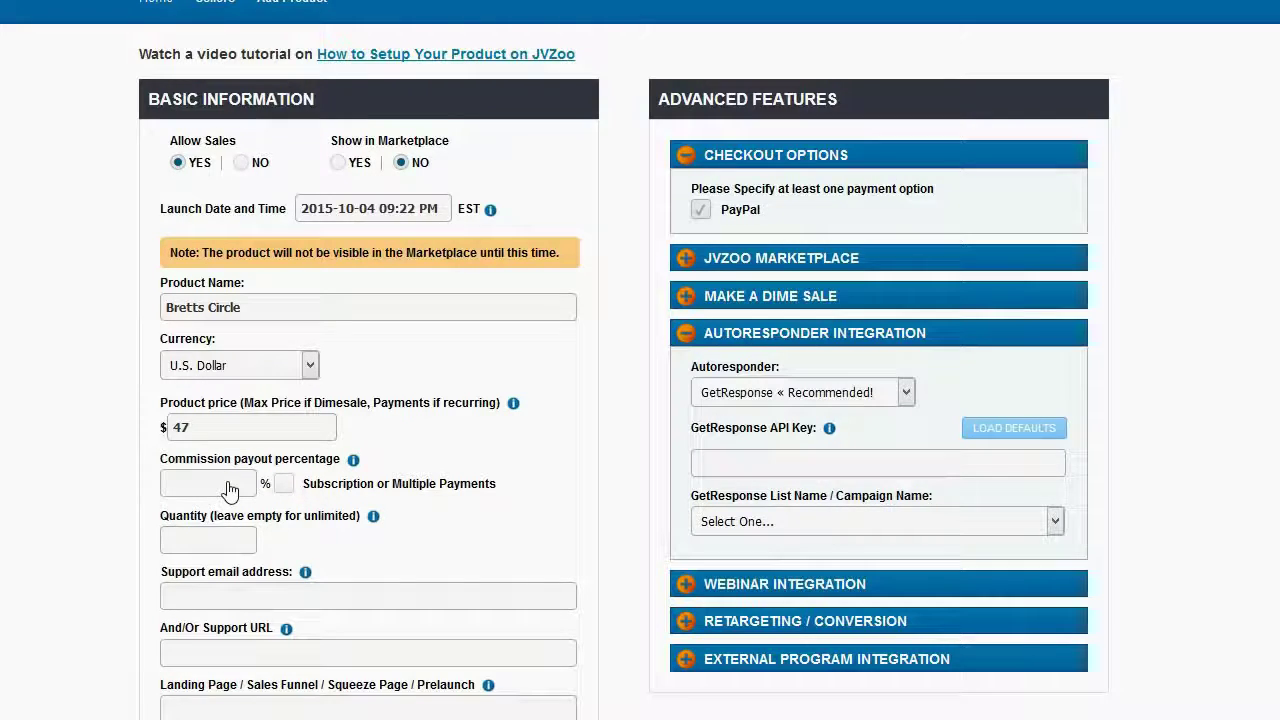
text(1)
click(82, 667)
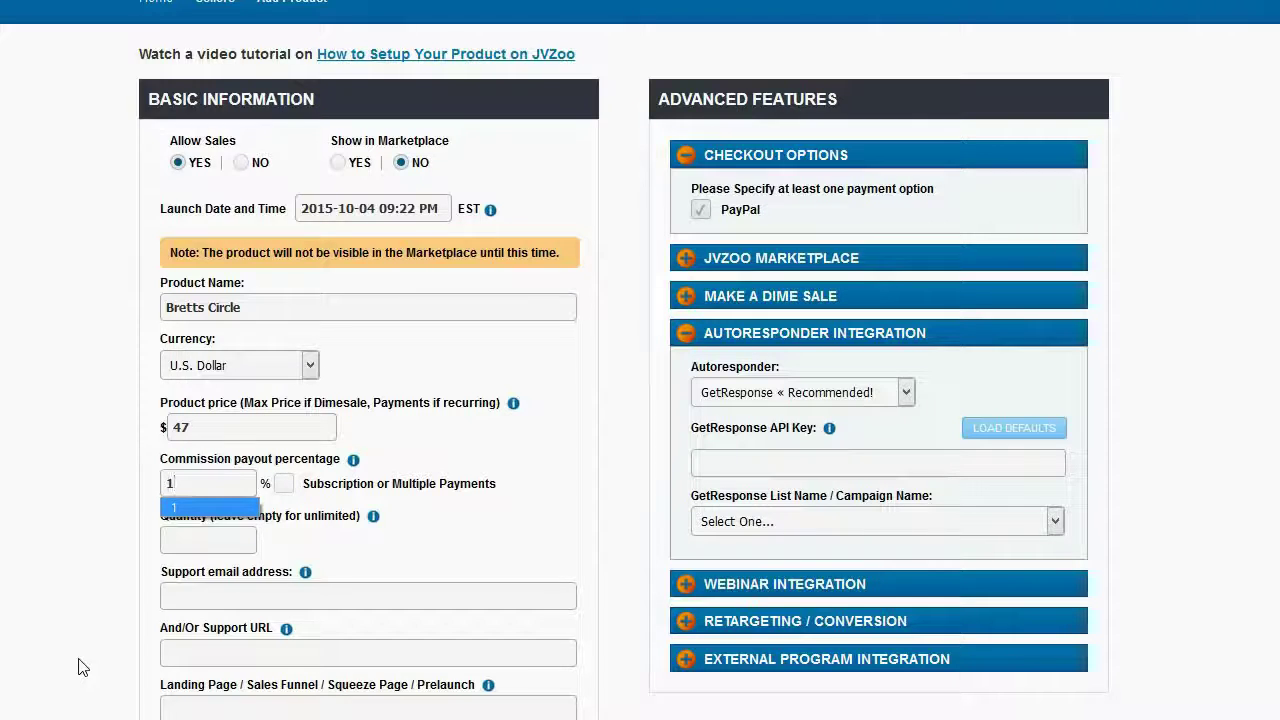
click(409, 623)
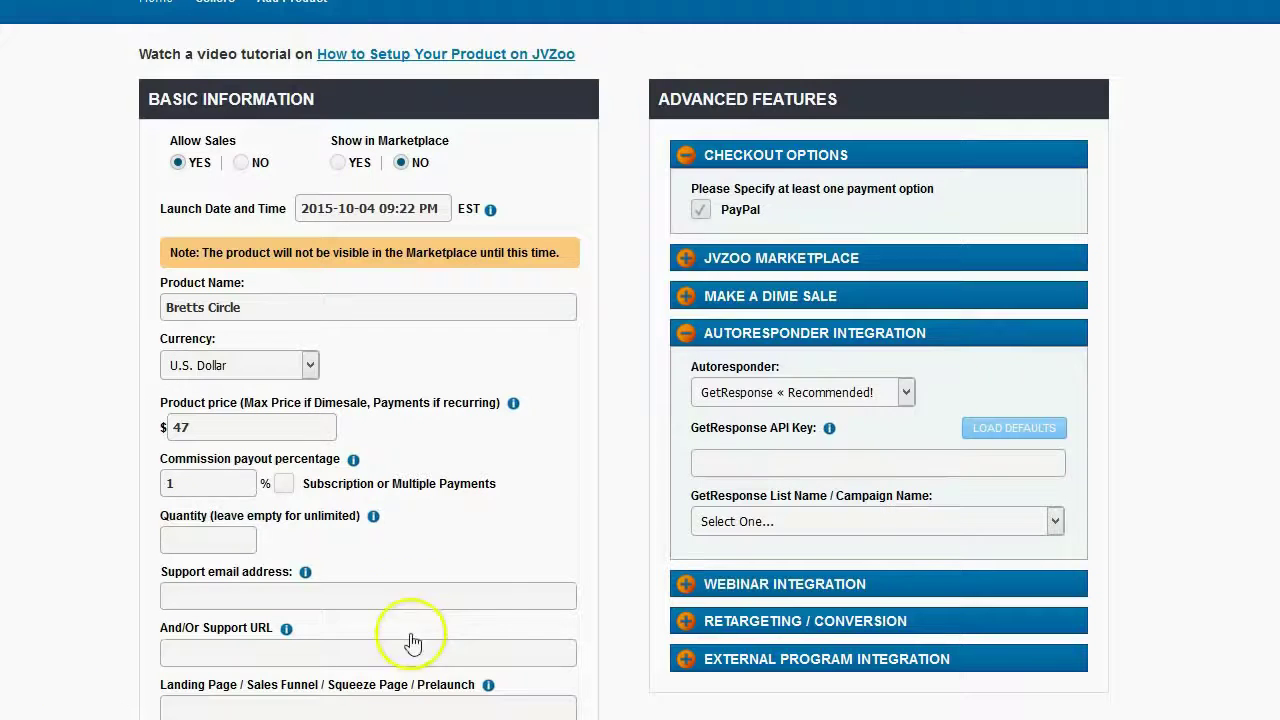
click(250, 548)
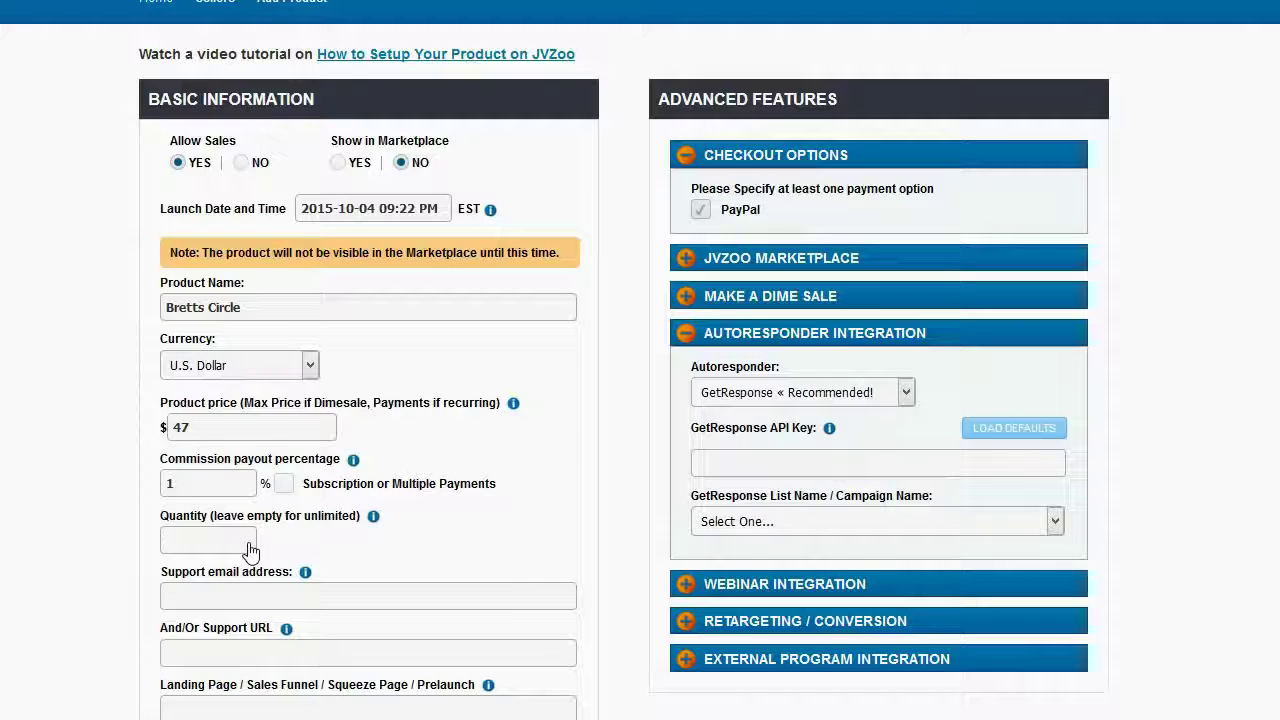
click(250, 537)
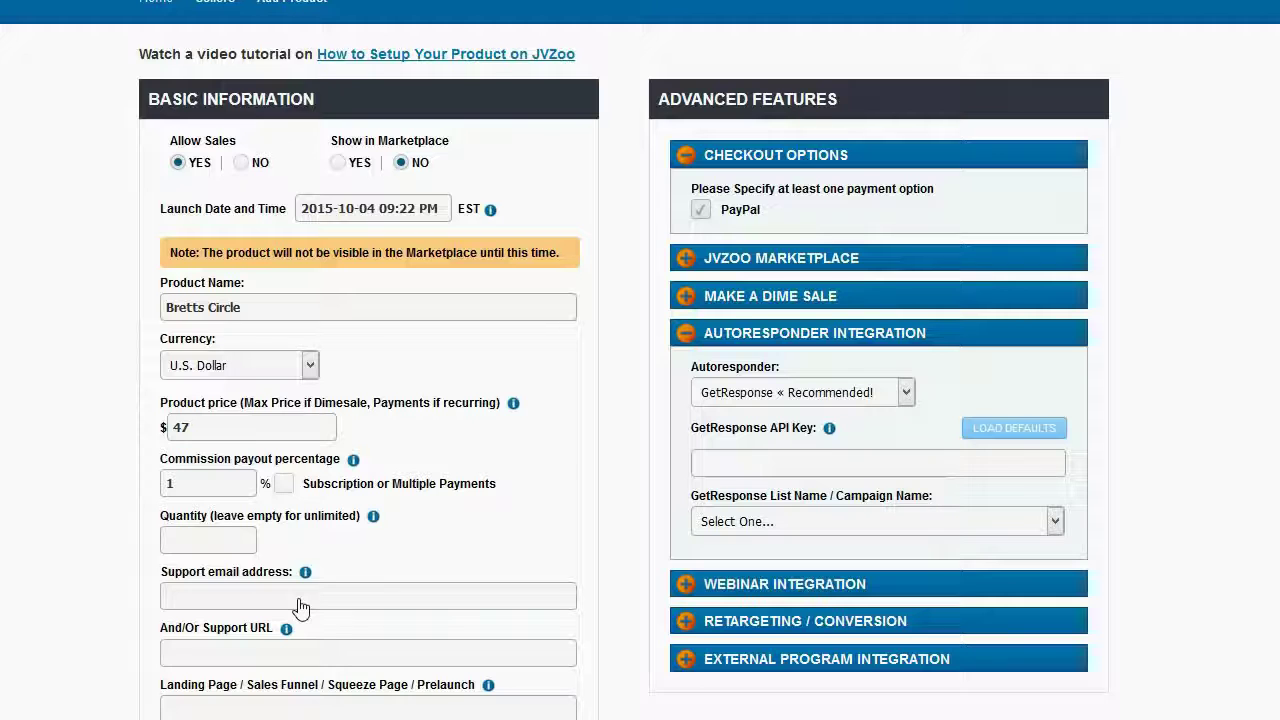
Switch to the Bretts Circle member site and copy the sales page URL from the Agency Settings
scroll(271, 590, down, 5)
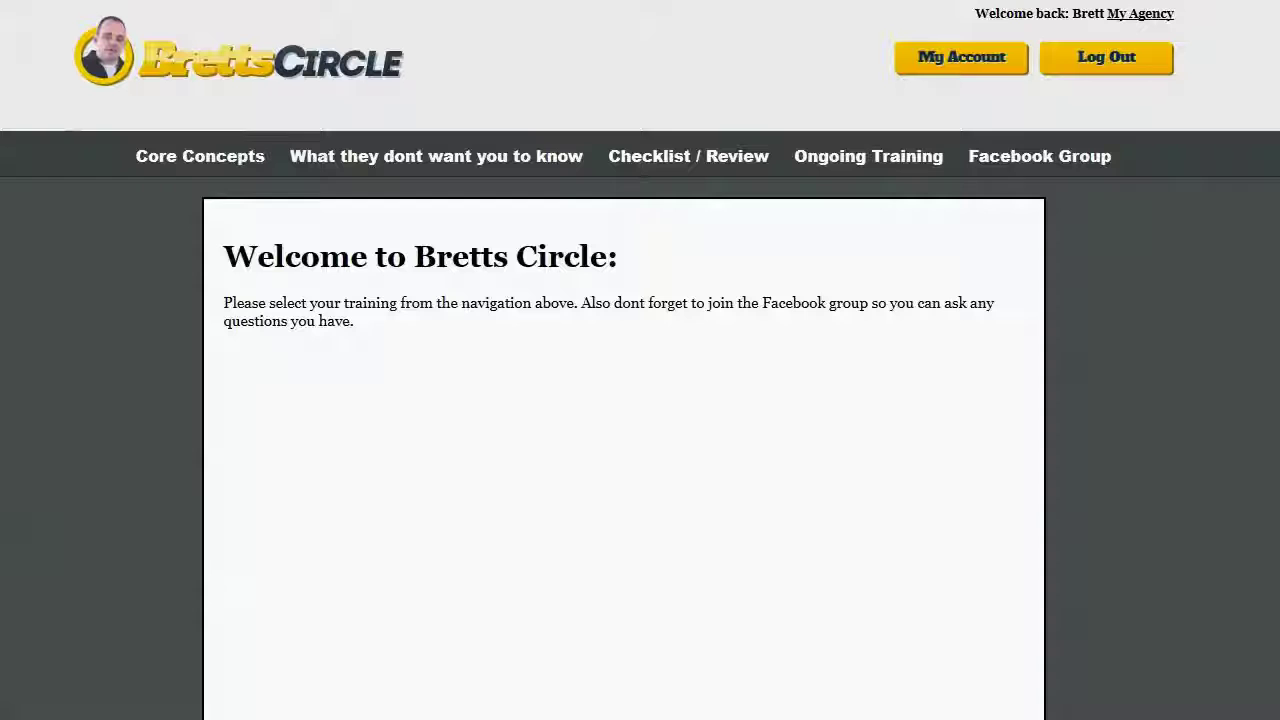
click(1147, 22)
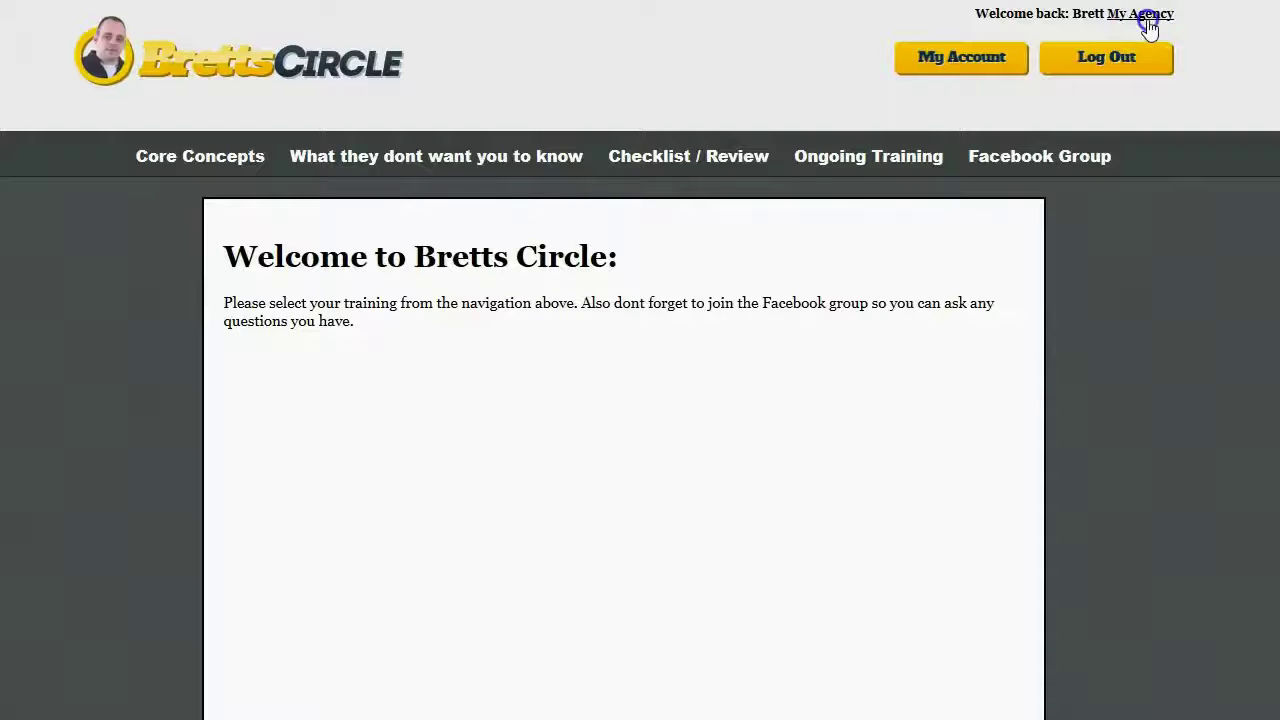
click(794, 142)
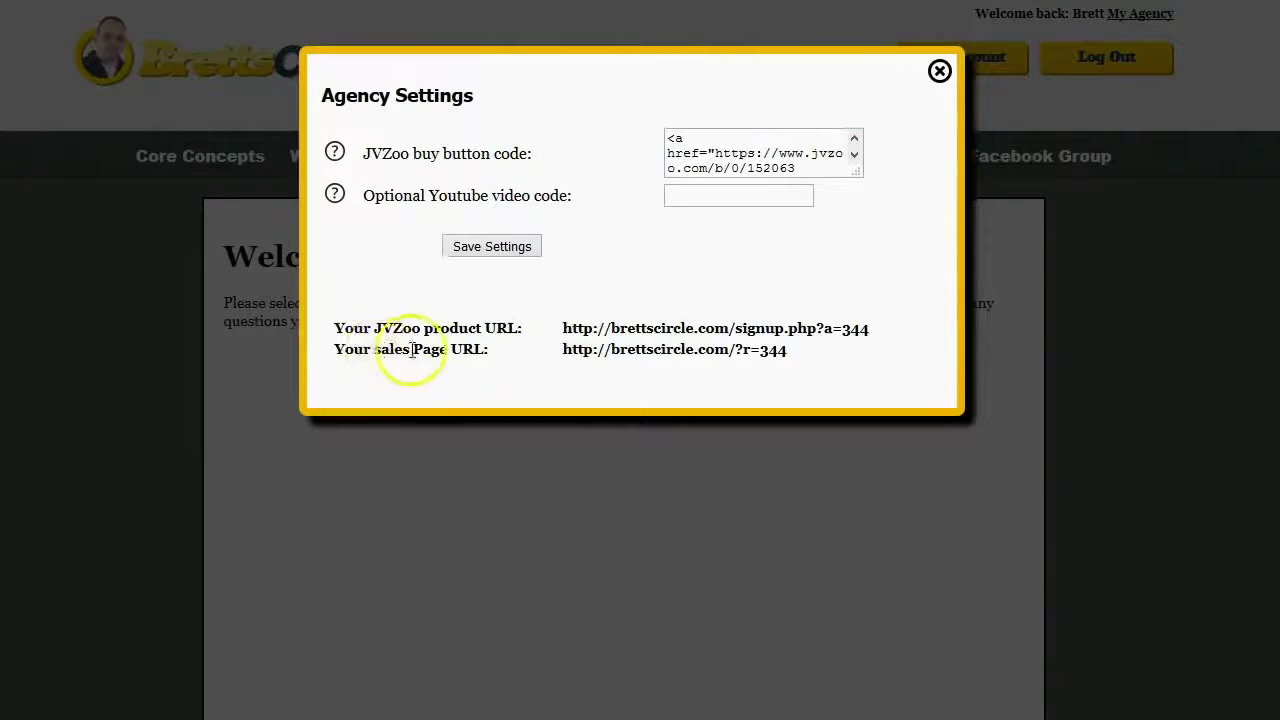
click(563, 350)
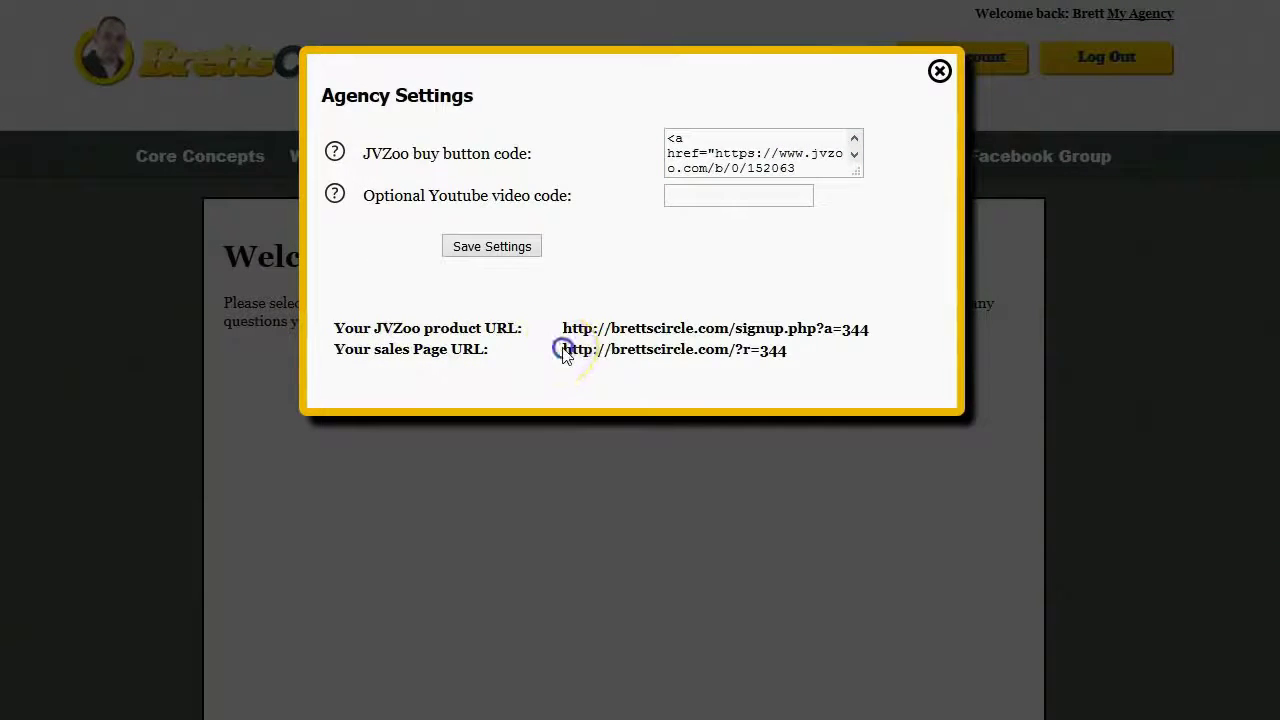
drag(563, 350, 806, 354)
right_click(772, 355)
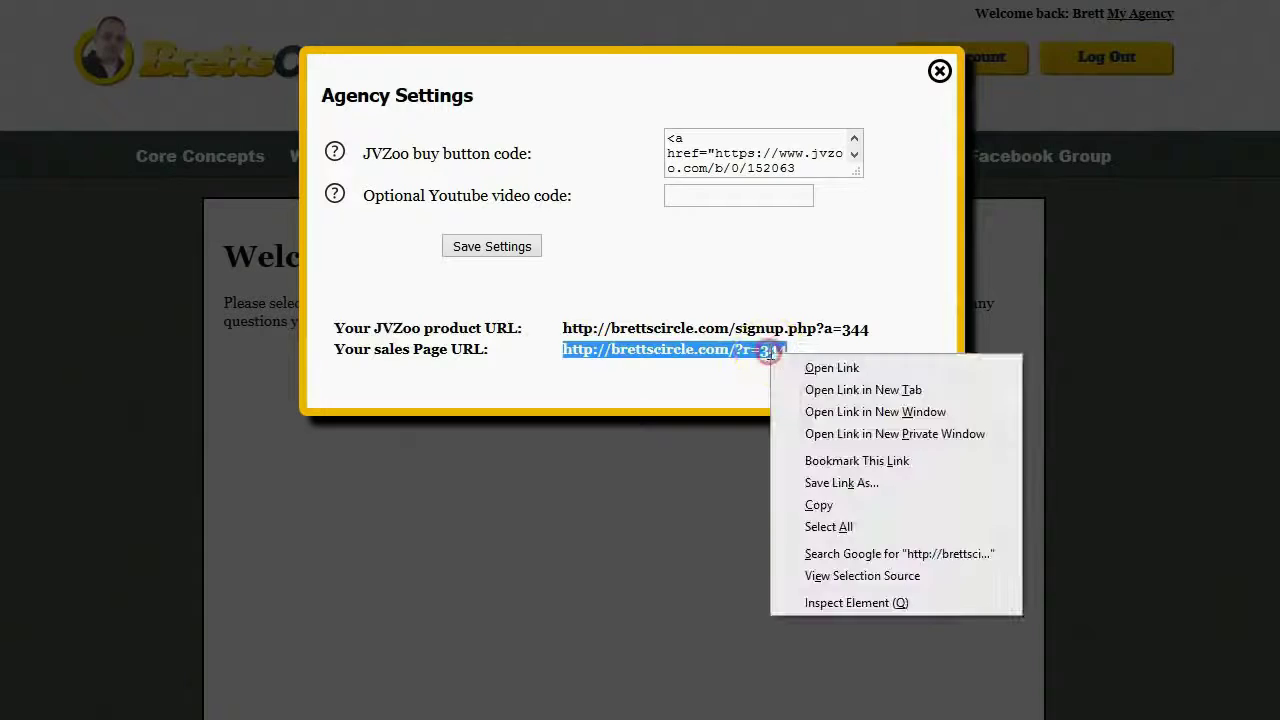
click(820, 505)
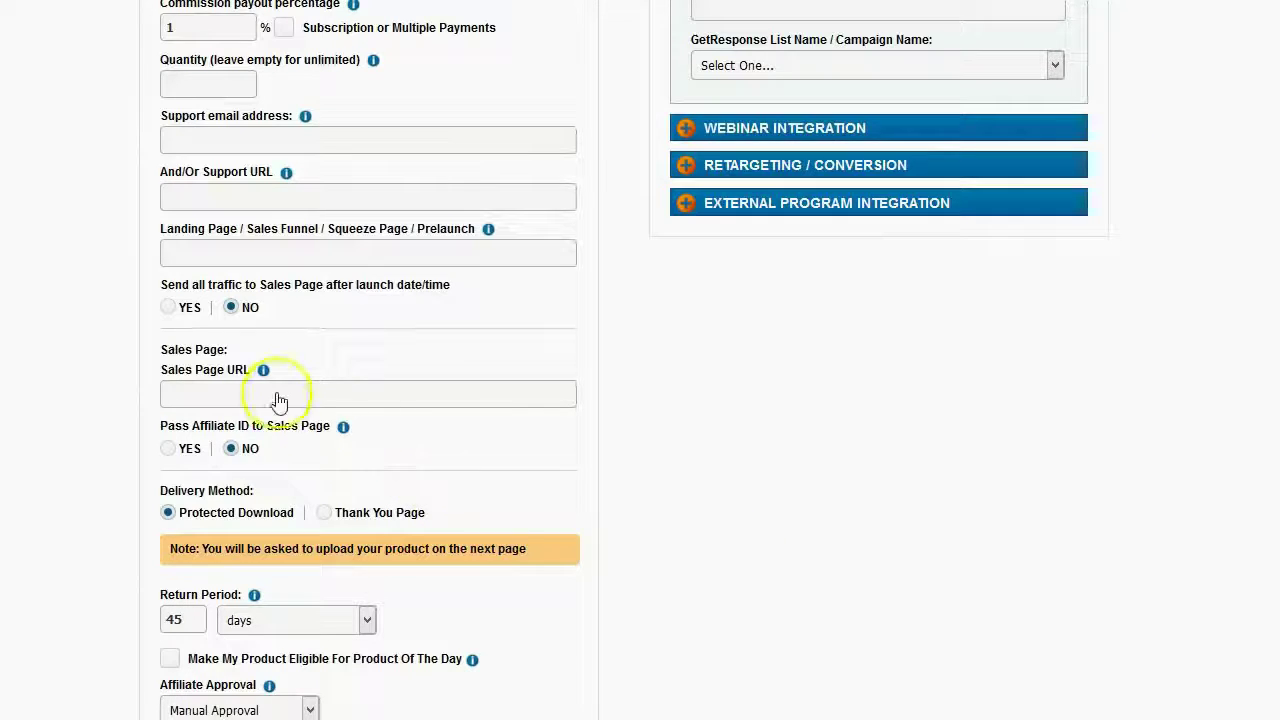
Paste the copied brettscircle.com address as the Sales Page URL of the JVZoo product
click(277, 395)
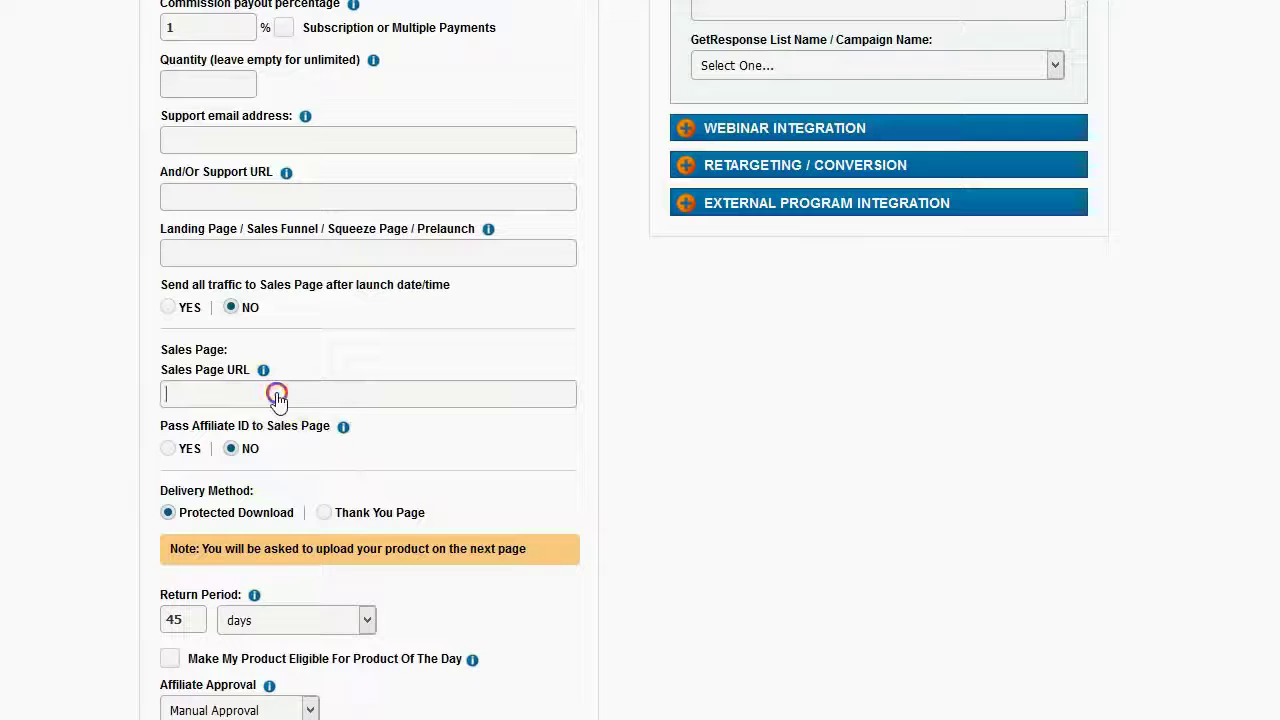
right_click(277, 395)
click(325, 477)
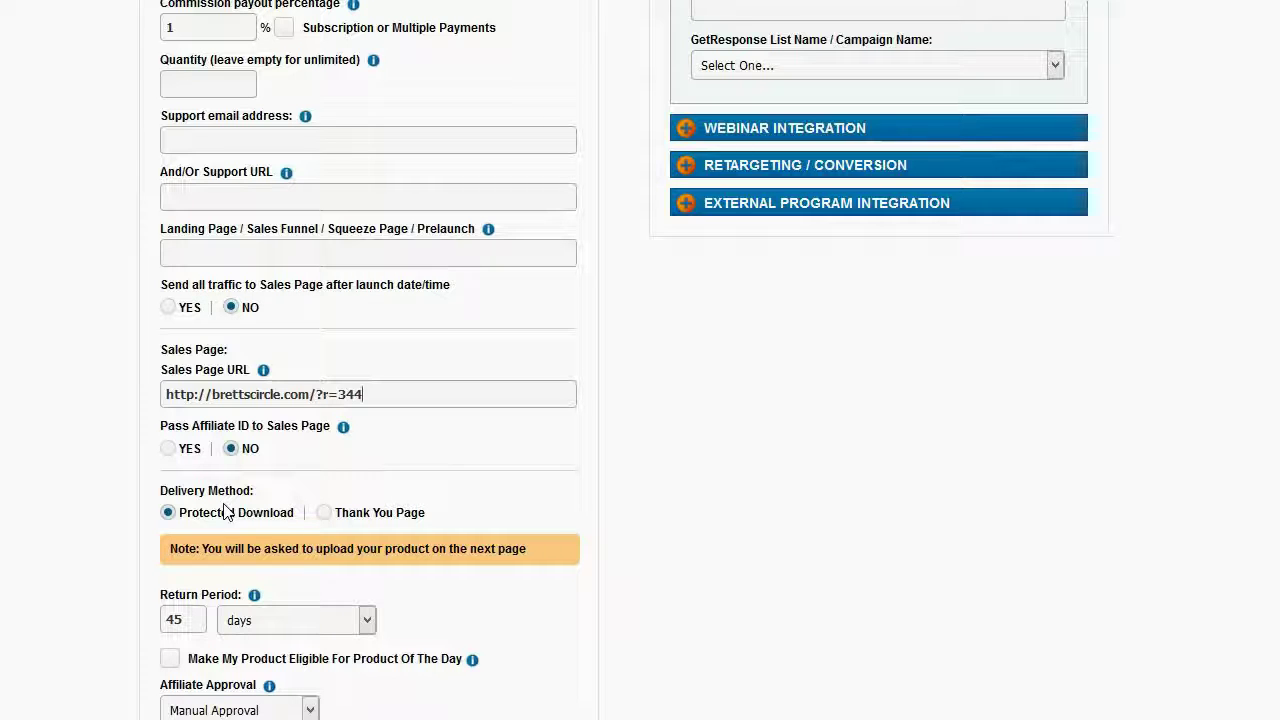
Set the delivery method to Thank You Page and enable passing parameters to the download page
click(324, 512)
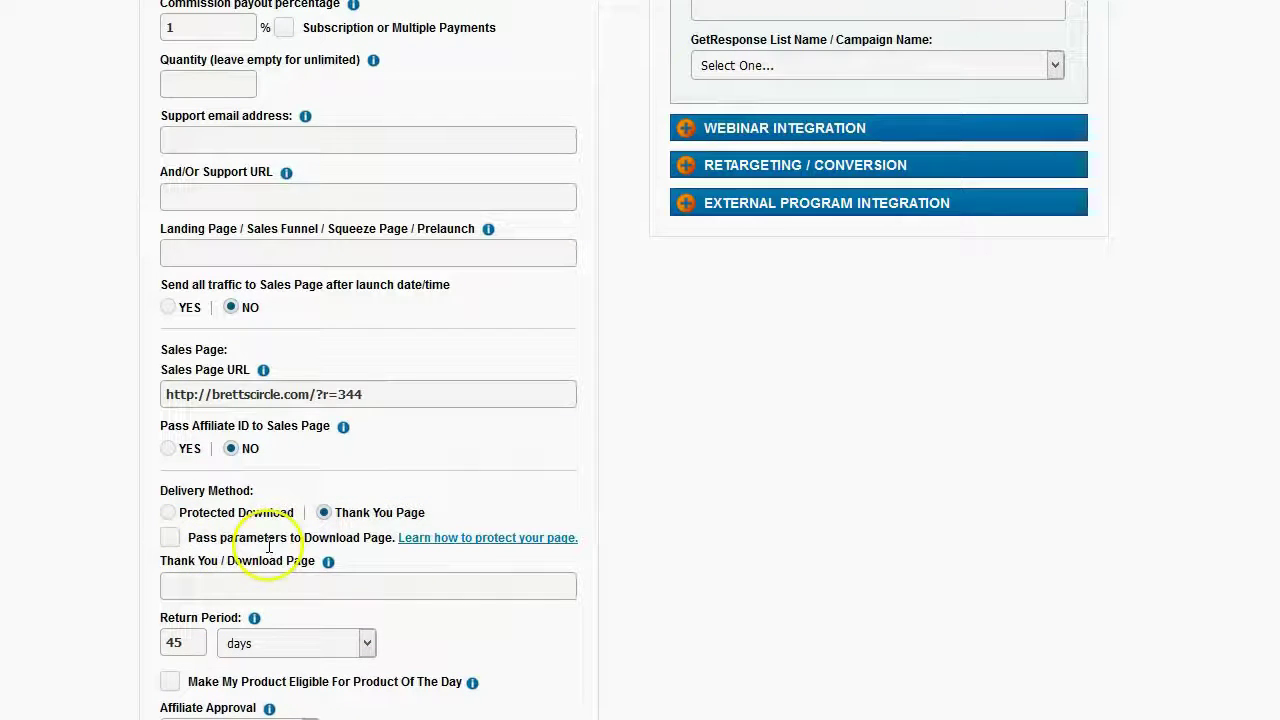
mouse_move(360, 564)
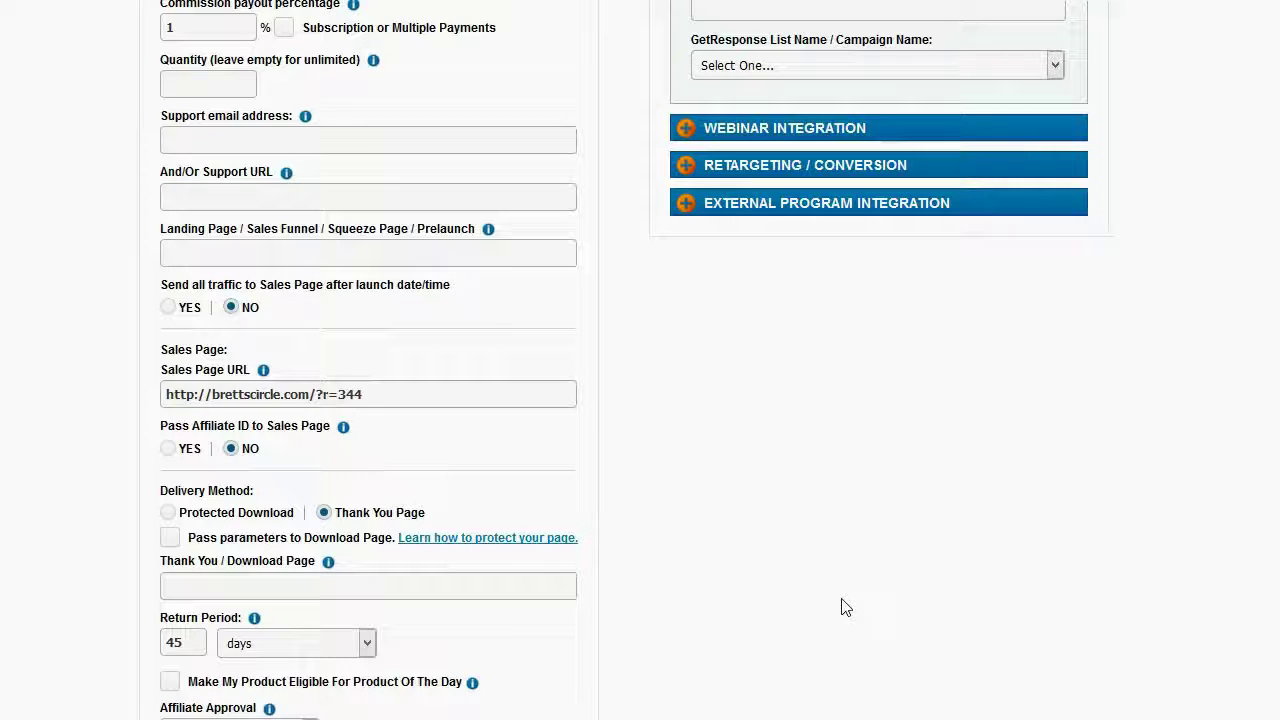
click(170, 540)
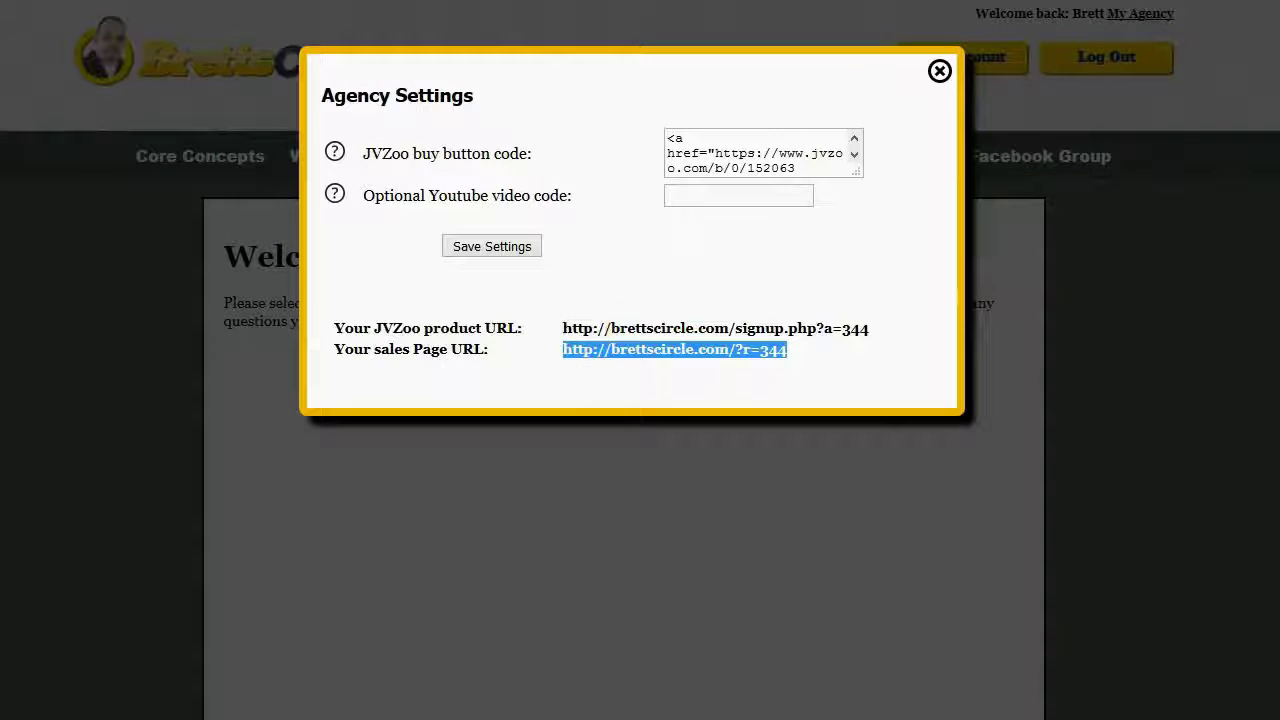
Copy the JVZoo product URL from the Bretts Circle Agency Settings into the product's Thank You / Download Page field on JVZoo
drag(562, 329, 873, 330)
right_click(873, 330)
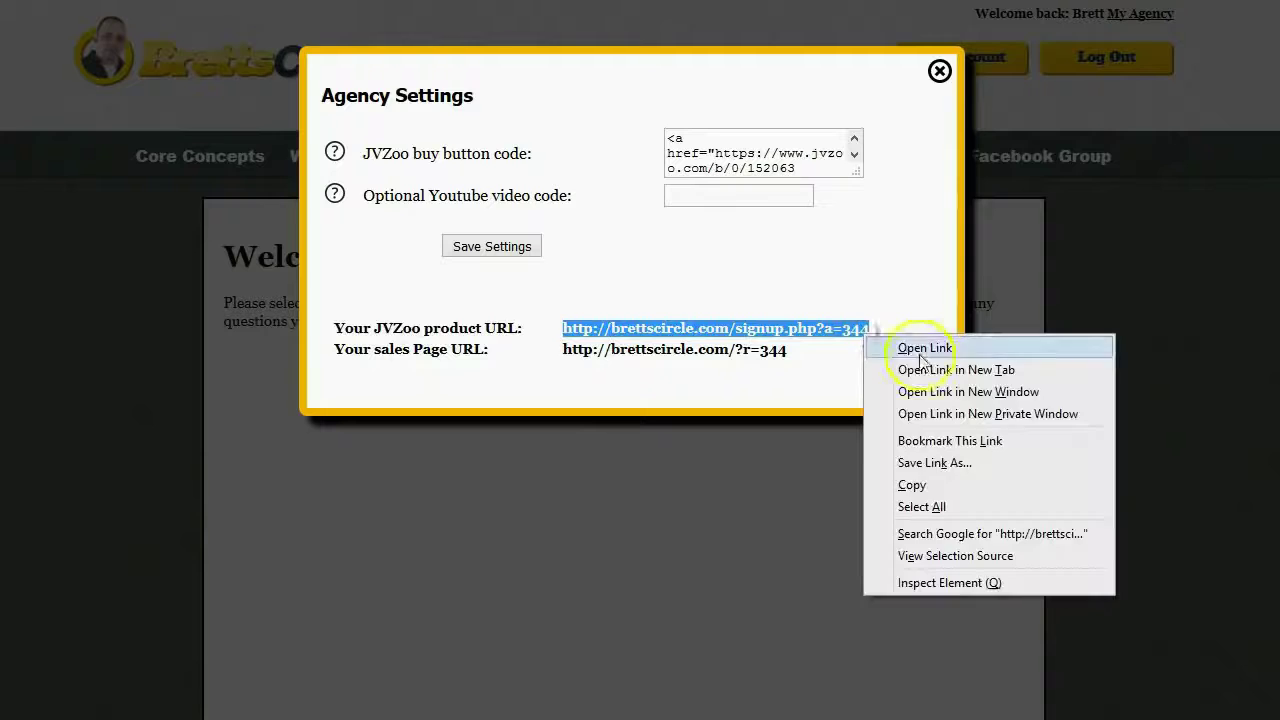
click(912, 485)
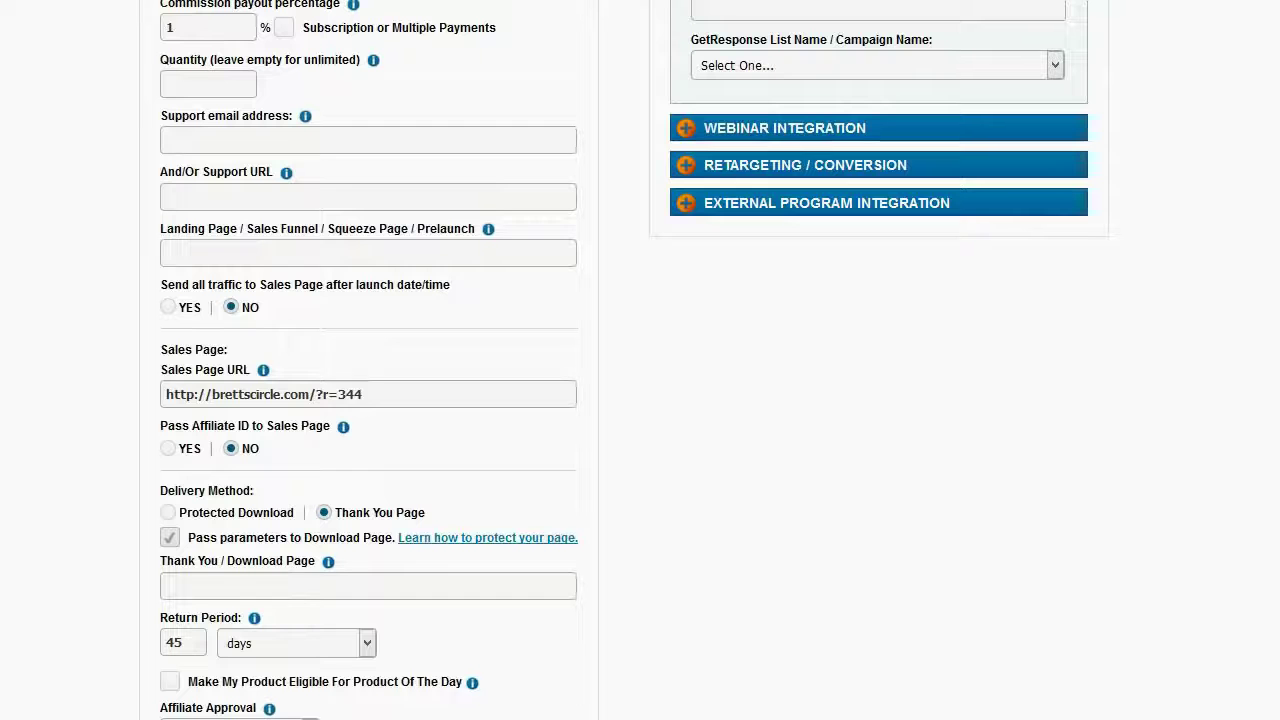
right_click(252, 585)
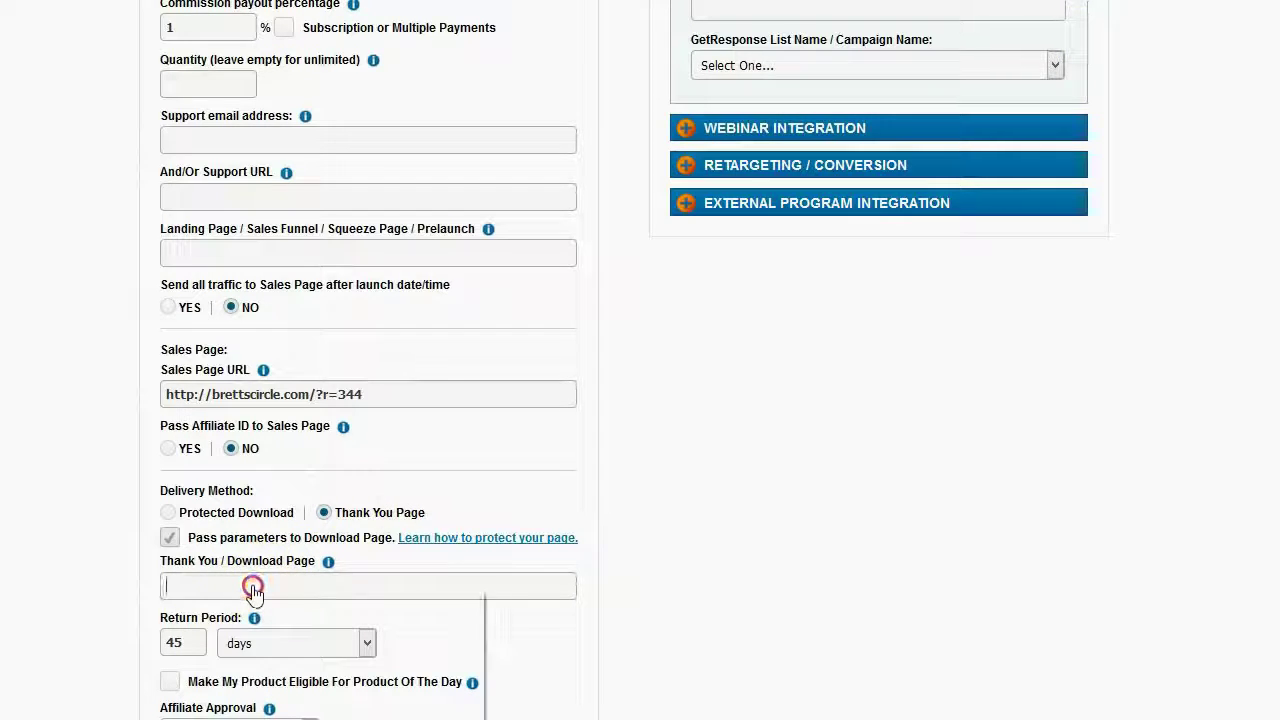
click(300, 672)
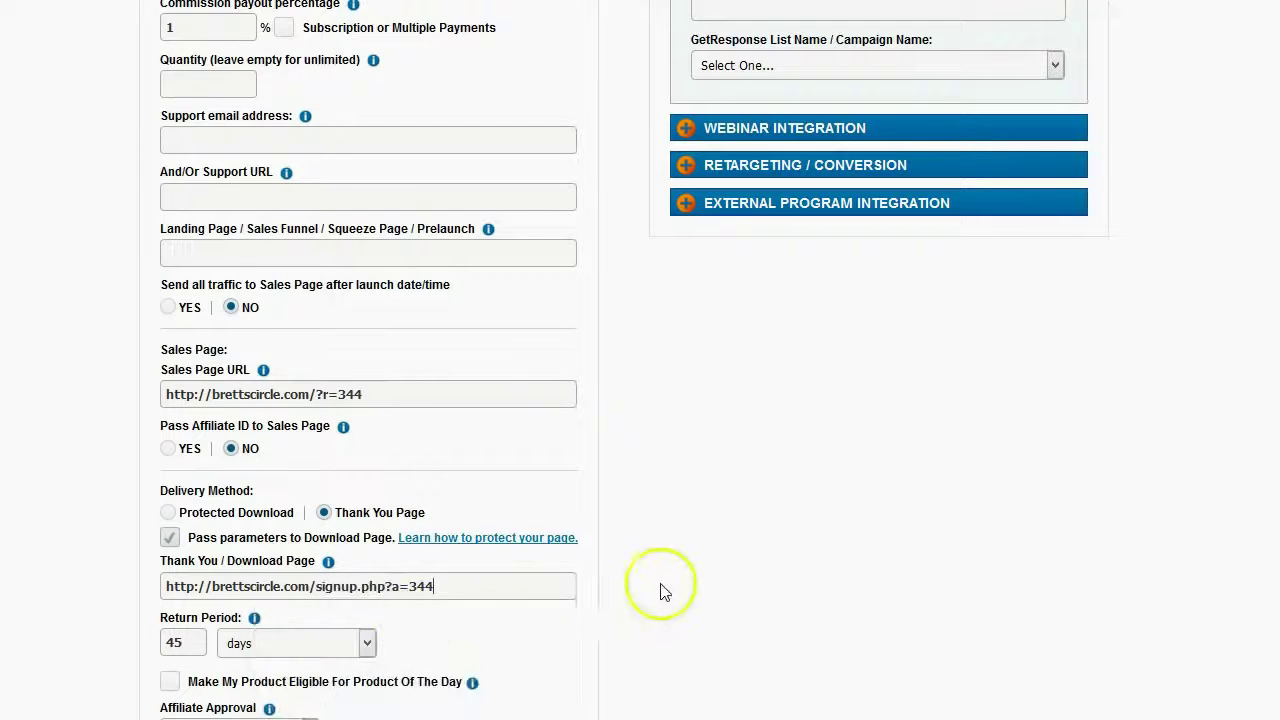
Set the product's return period to 7 days and save the product
scroll(700, 588, down, 2)
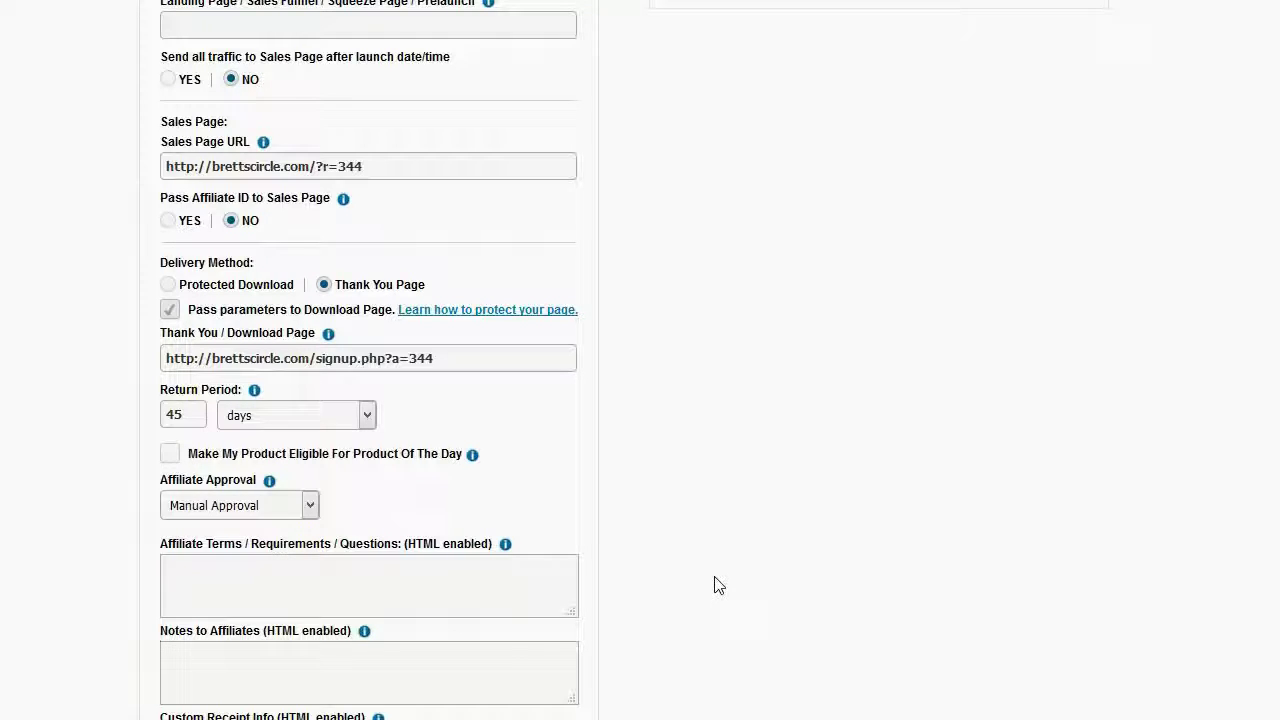
click(686, 585)
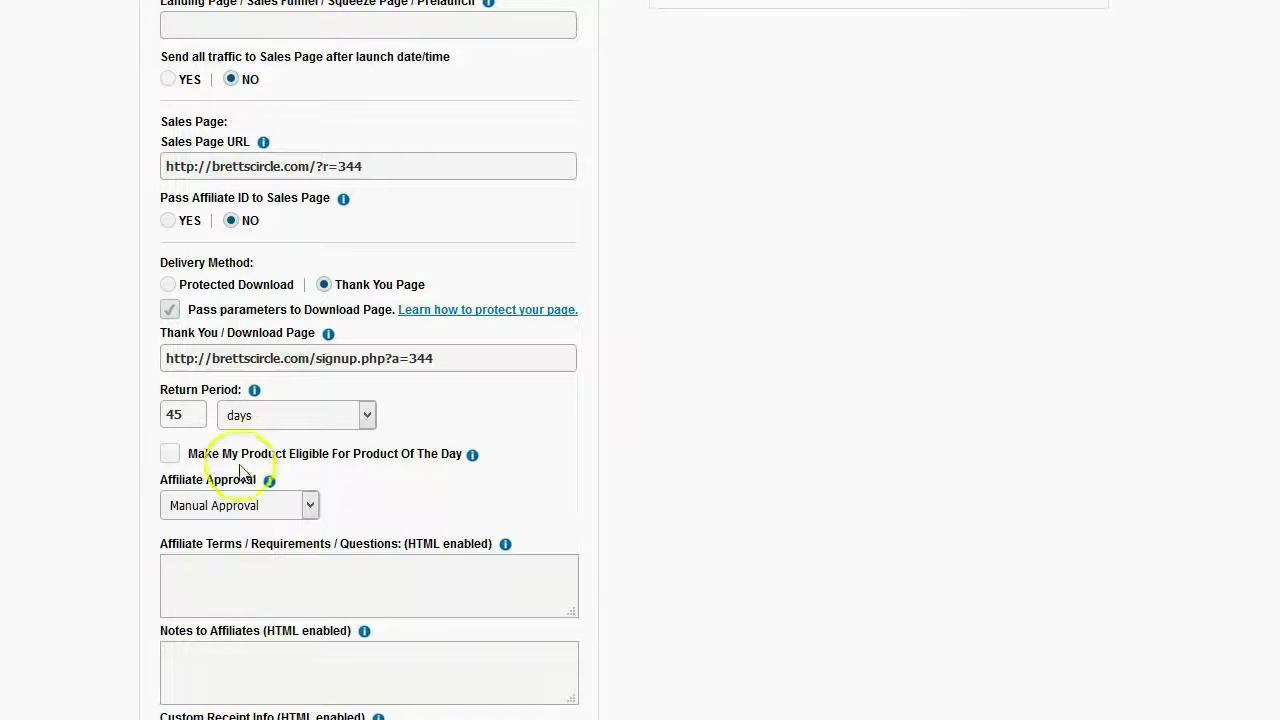
drag(190, 418, 107, 424)
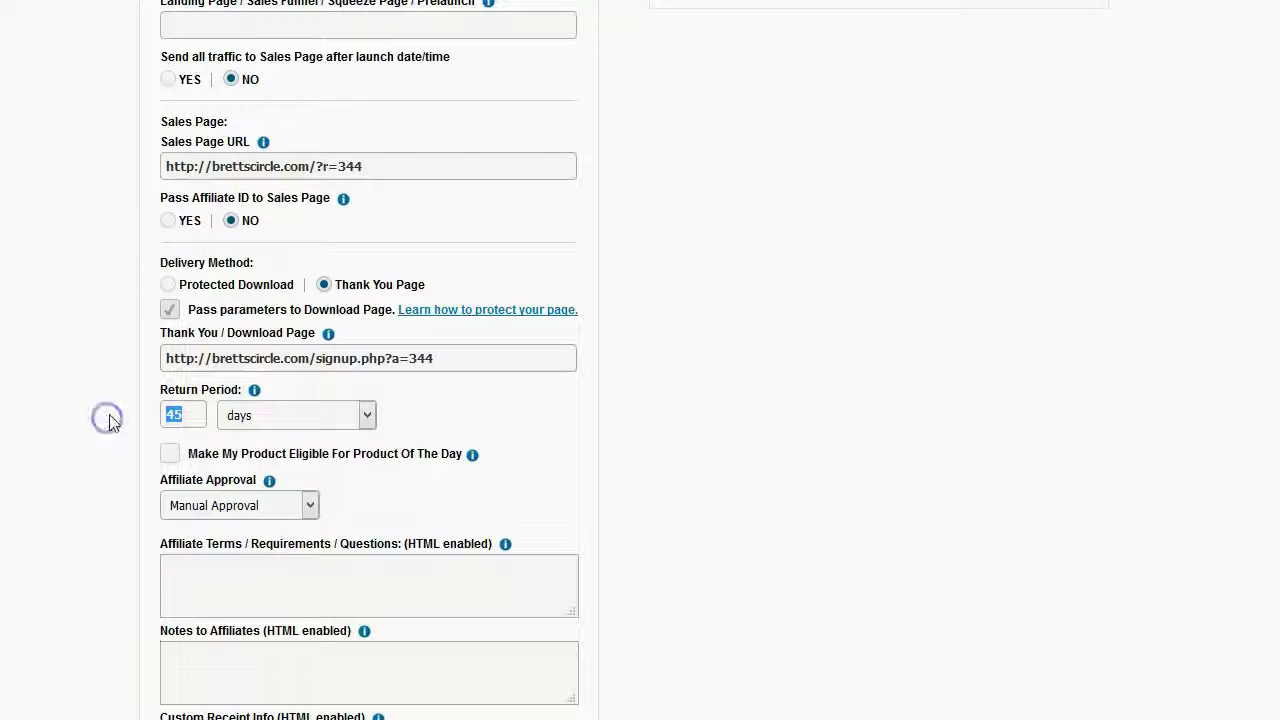
text(7)
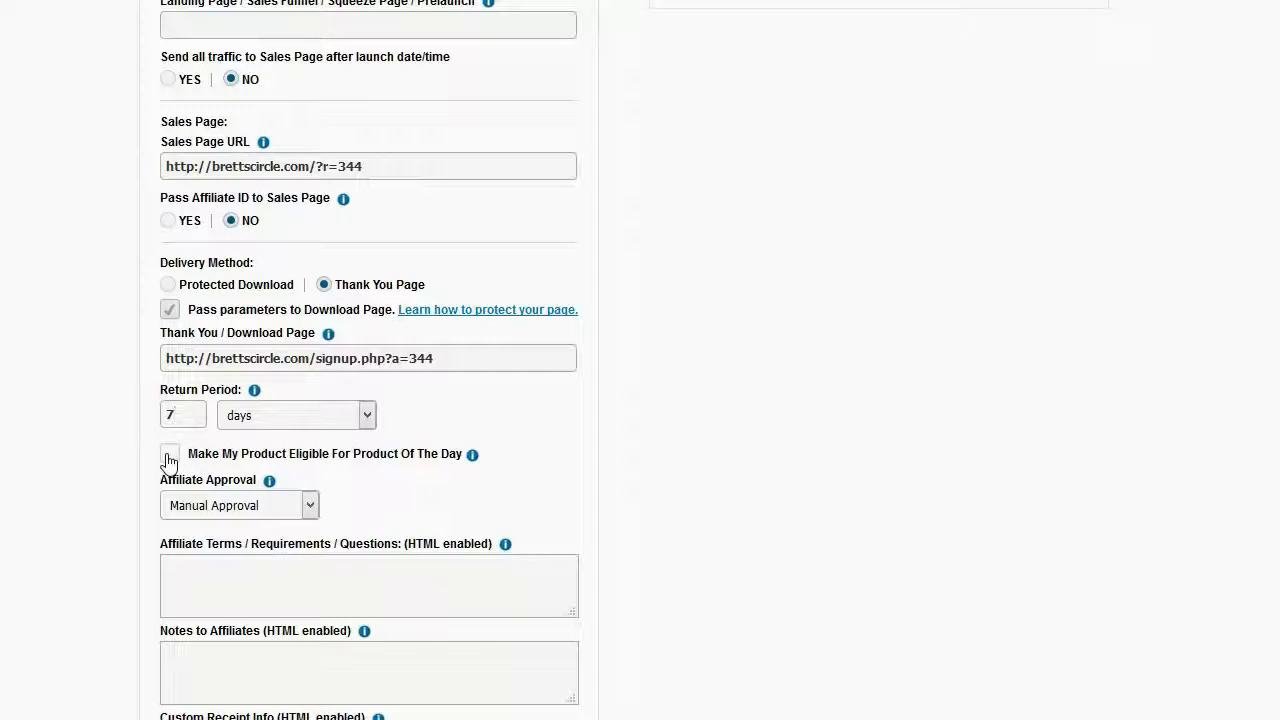
click(408, 515)
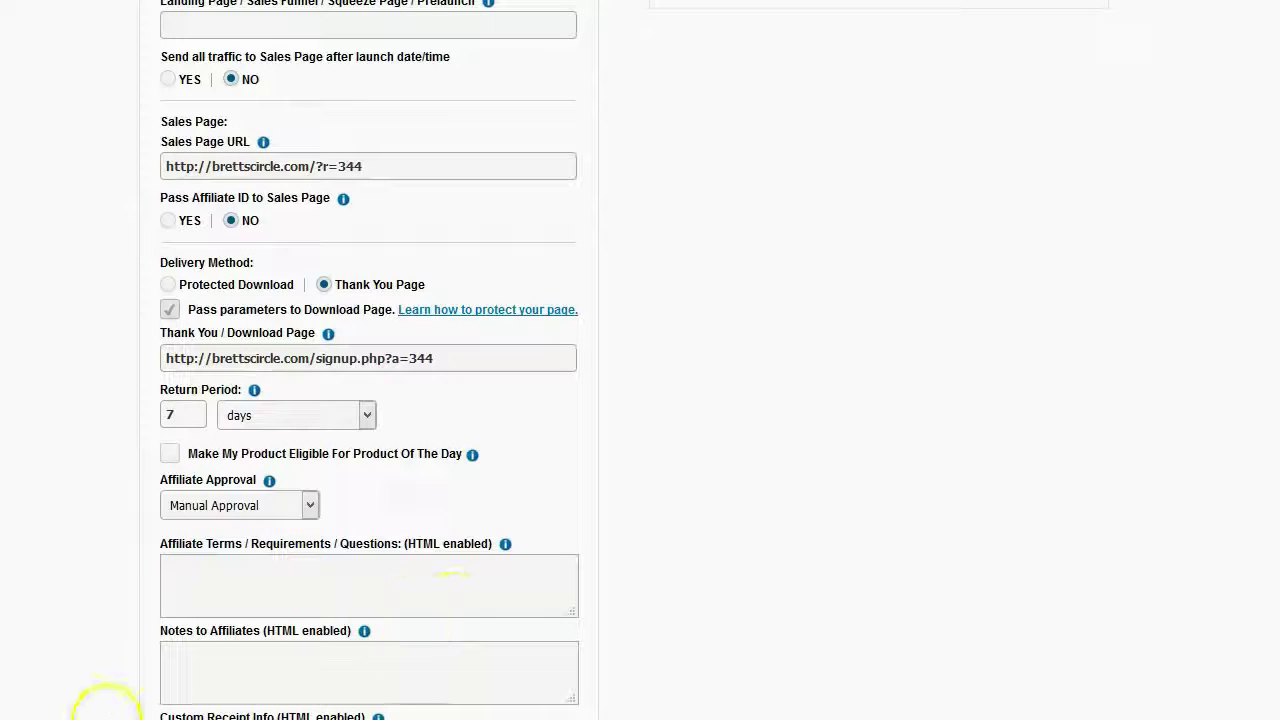
scroll(100, 690, down, 3)
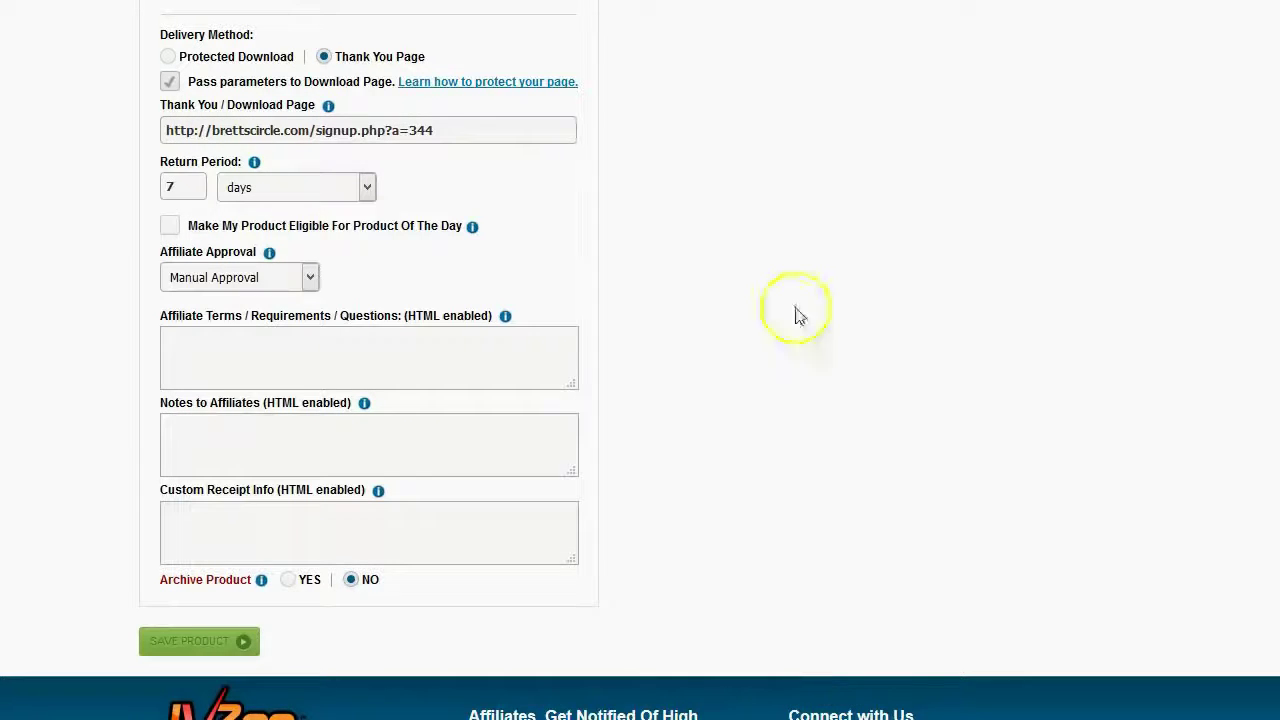
click(228, 645)
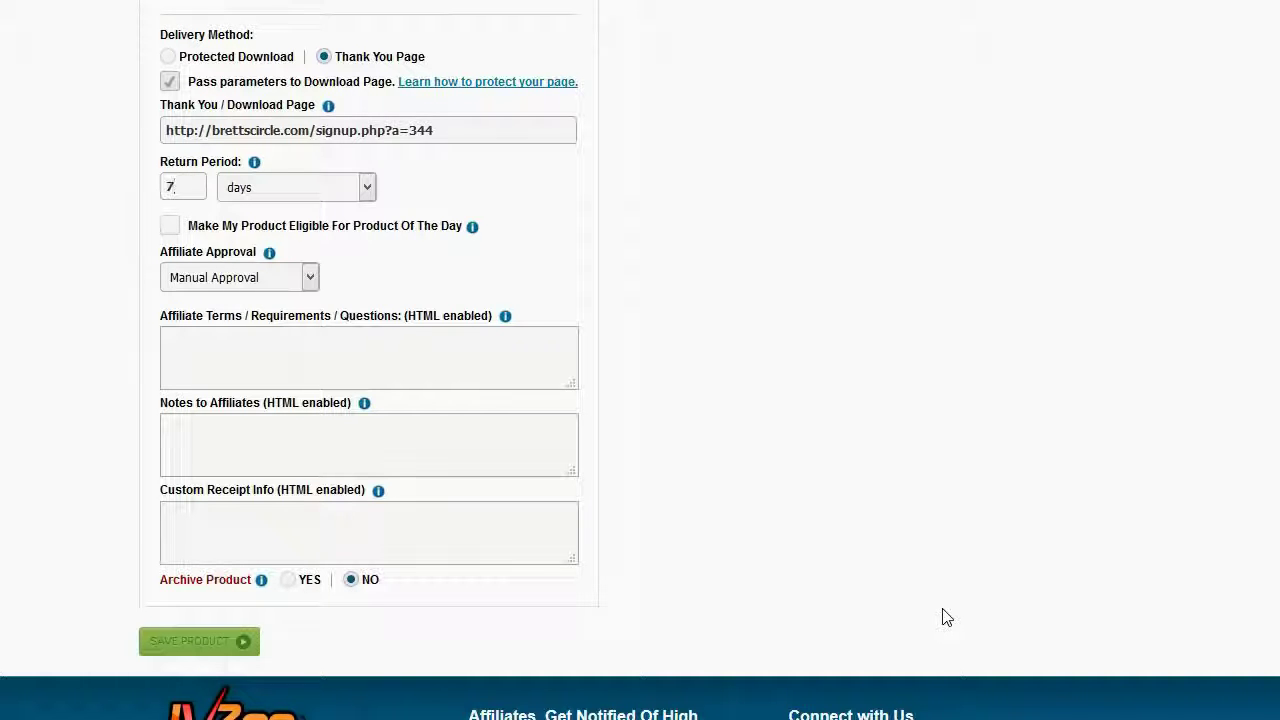
Go to the Sellers Dashboard and open the buy buttons of the Bretts Circle: Lifetime Membership product
click(1272, 510)
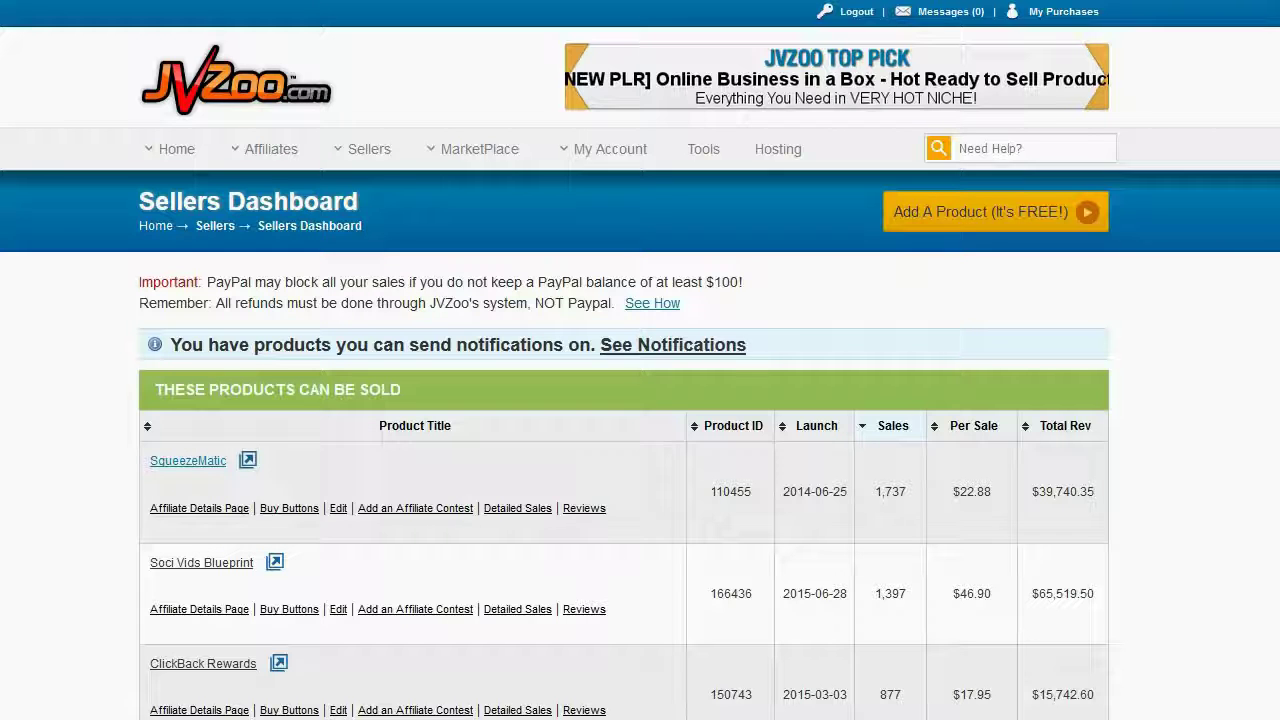
scroll(519, 447, down, 2)
scroll(519, 447, down, 5)
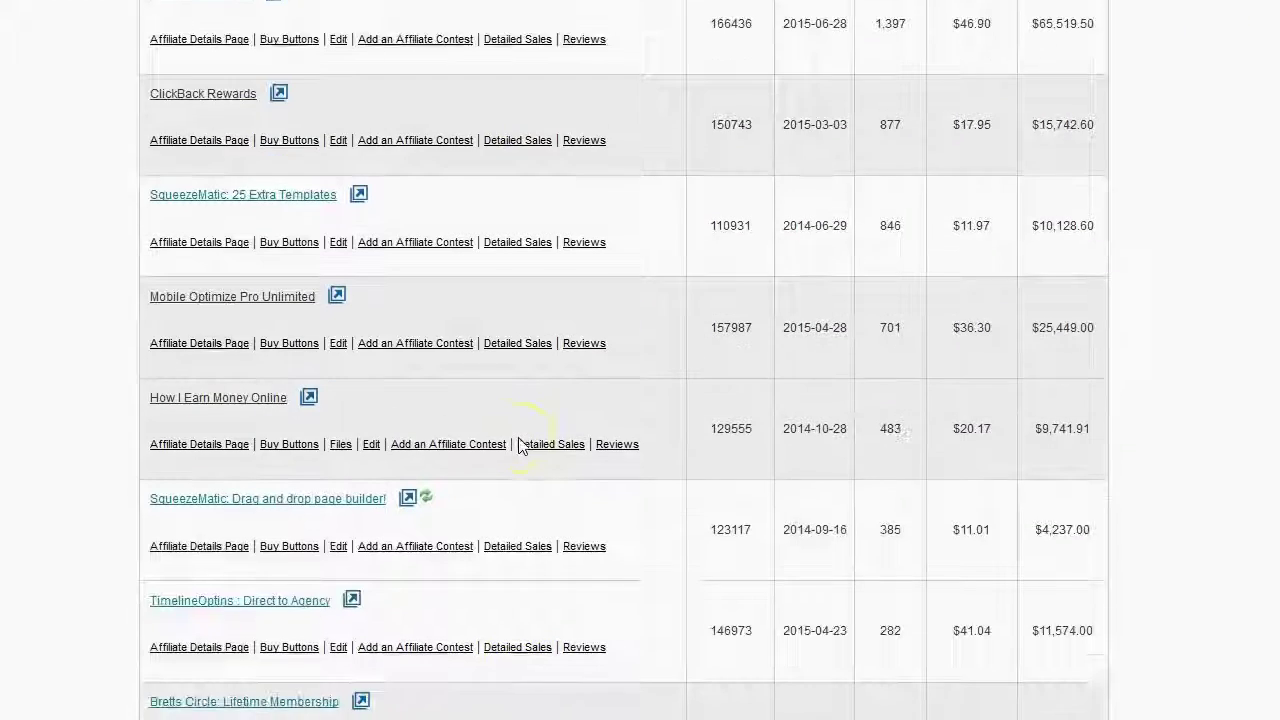
scroll(520, 446, down, 2)
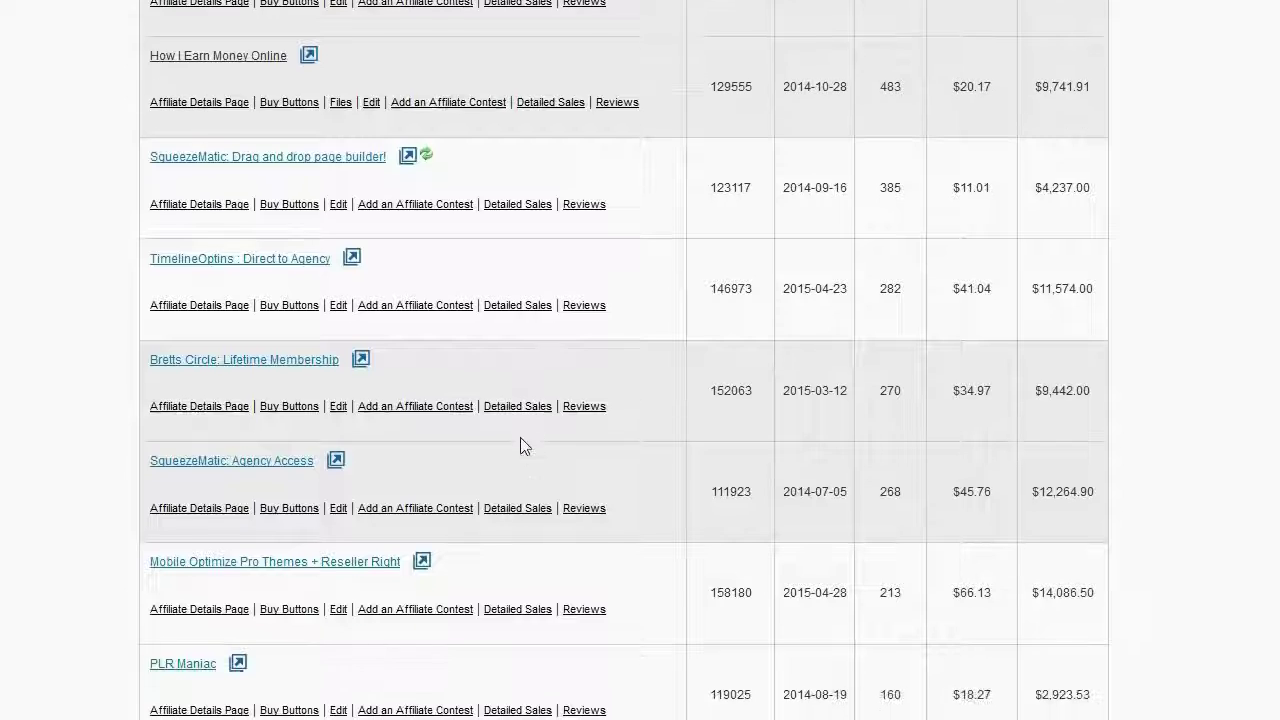
click(476, 583)
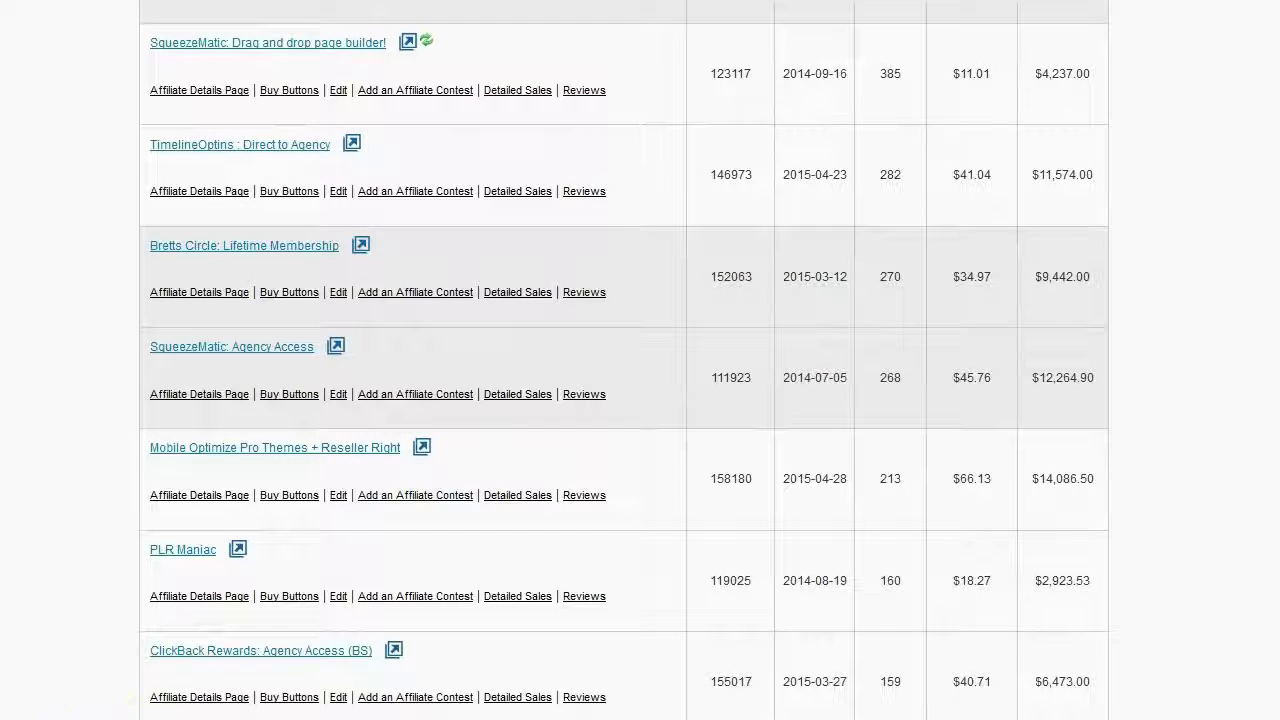
click(303, 295)
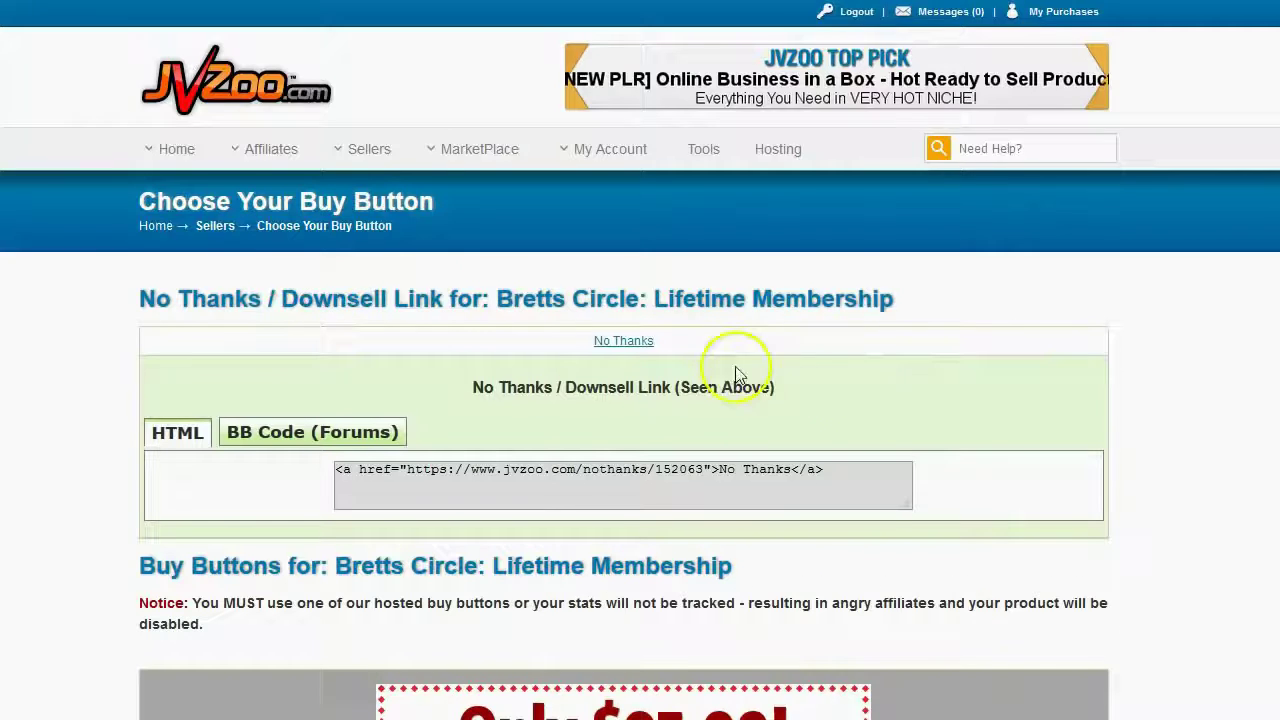
Copy the HTML code of Button #3, the yellow Buy Now button with the satisfaction guarantee seal
scroll(790, 367, down, 3)
scroll(588, 499, down, 9)
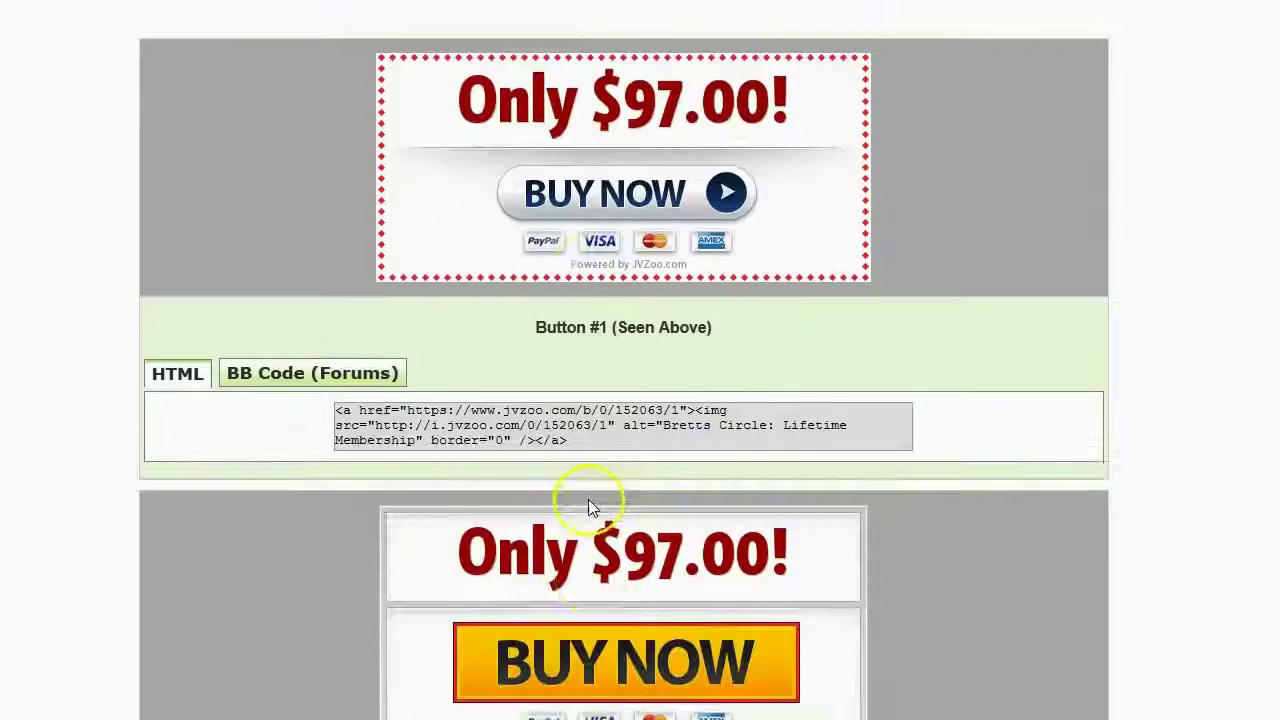
scroll(588, 507, down, 2)
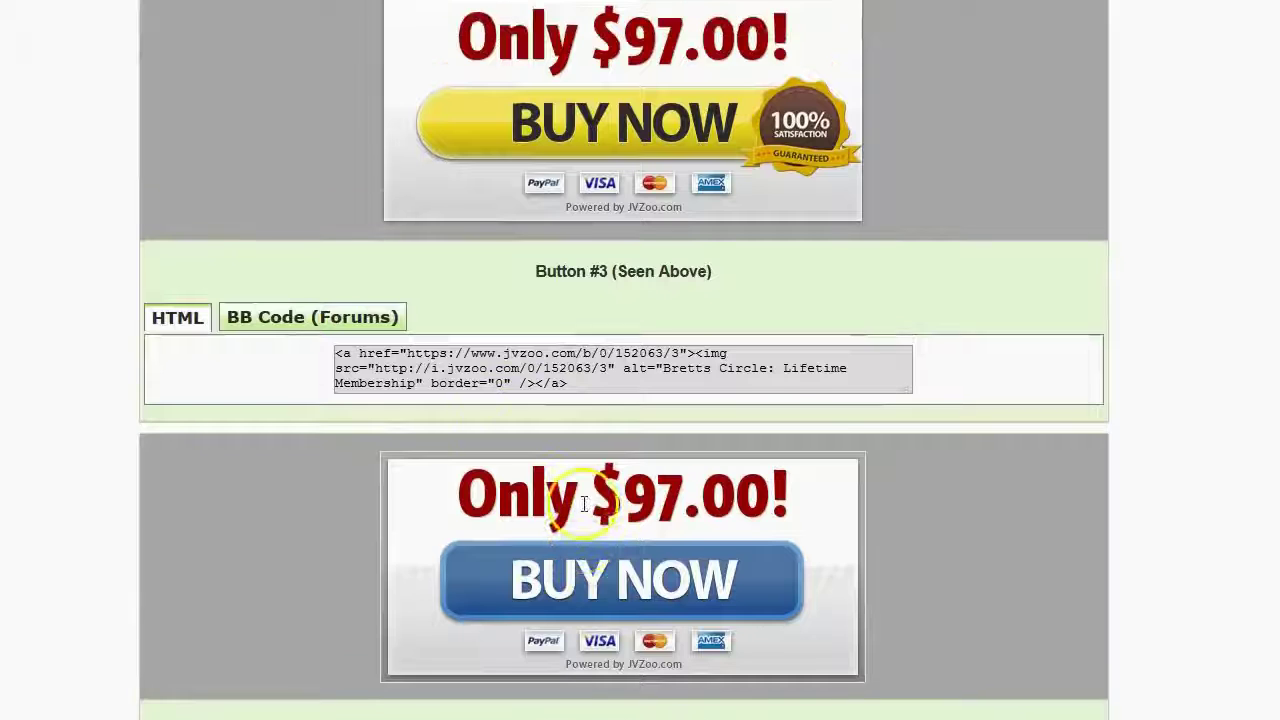
scroll(565, 505, up, 1)
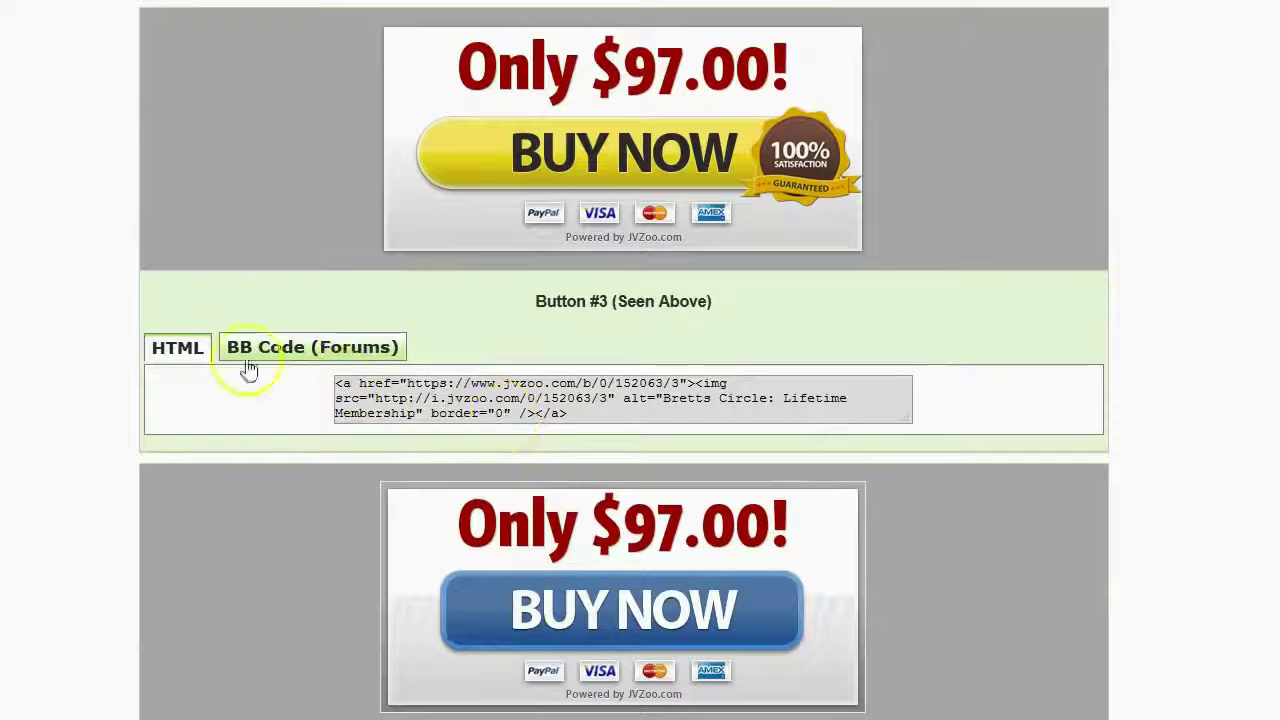
click(346, 357)
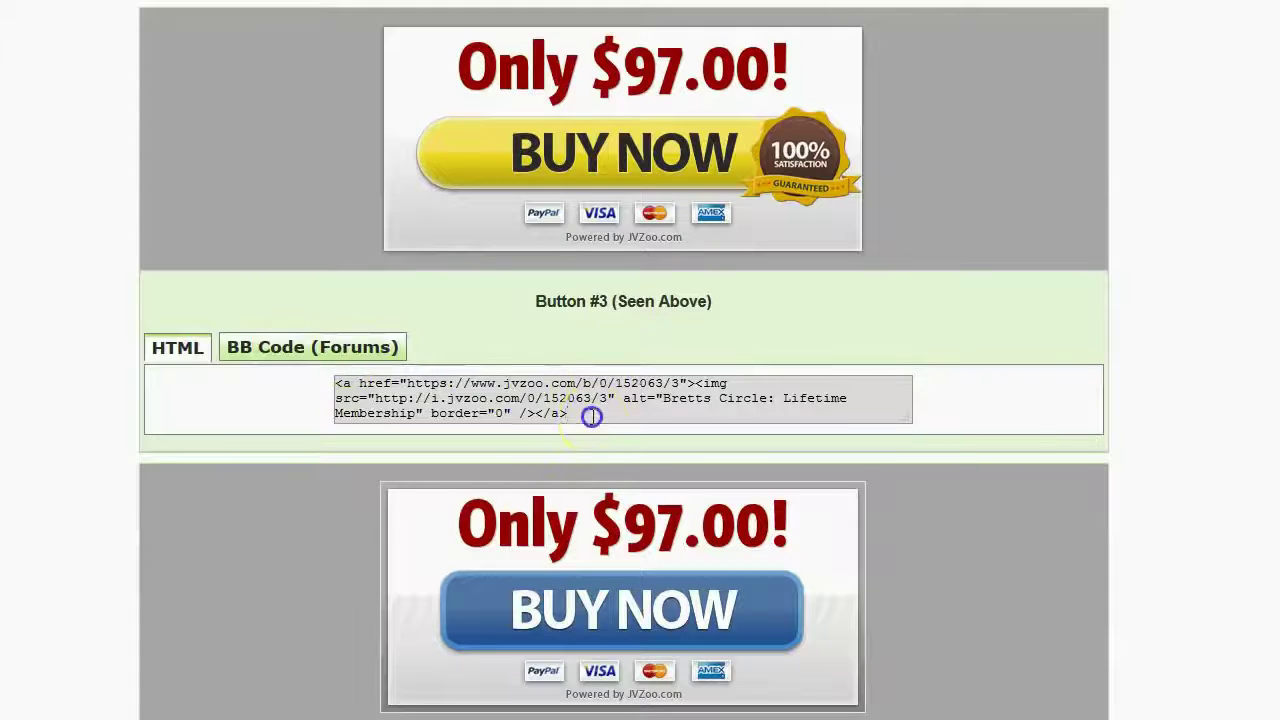
drag(591, 414, 320, 380)
right_click(390, 395)
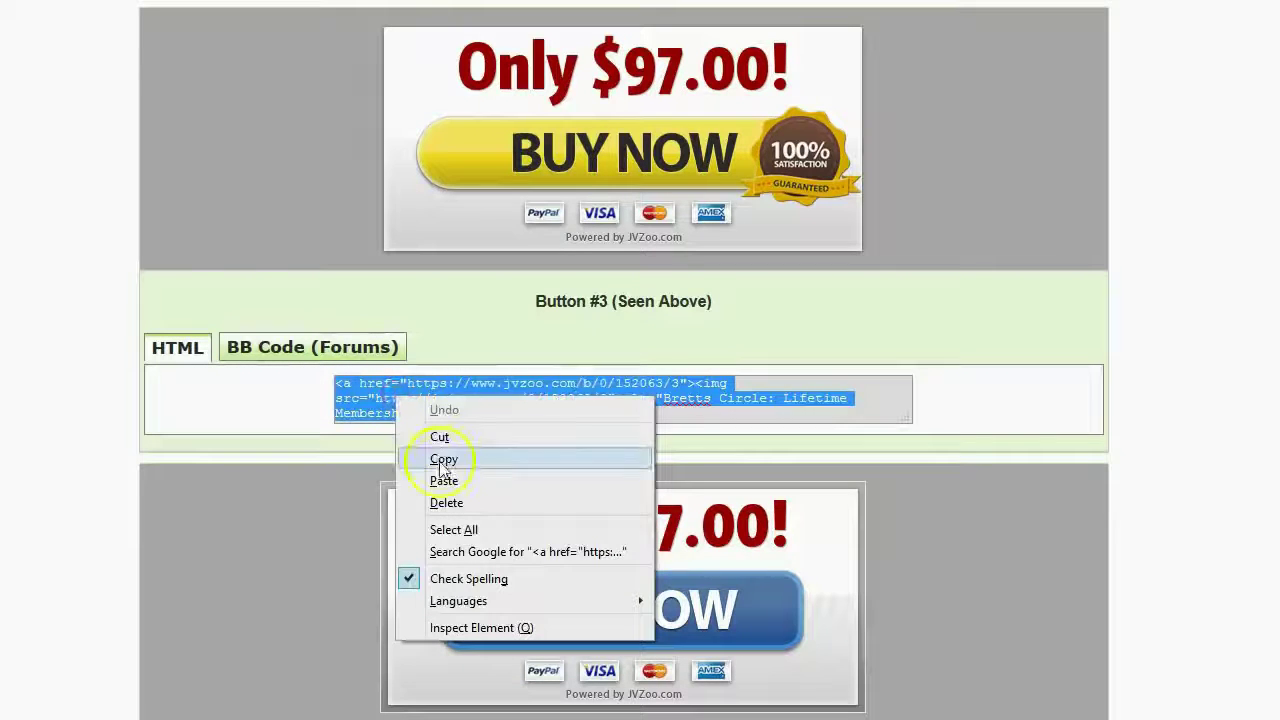
click(442, 459)
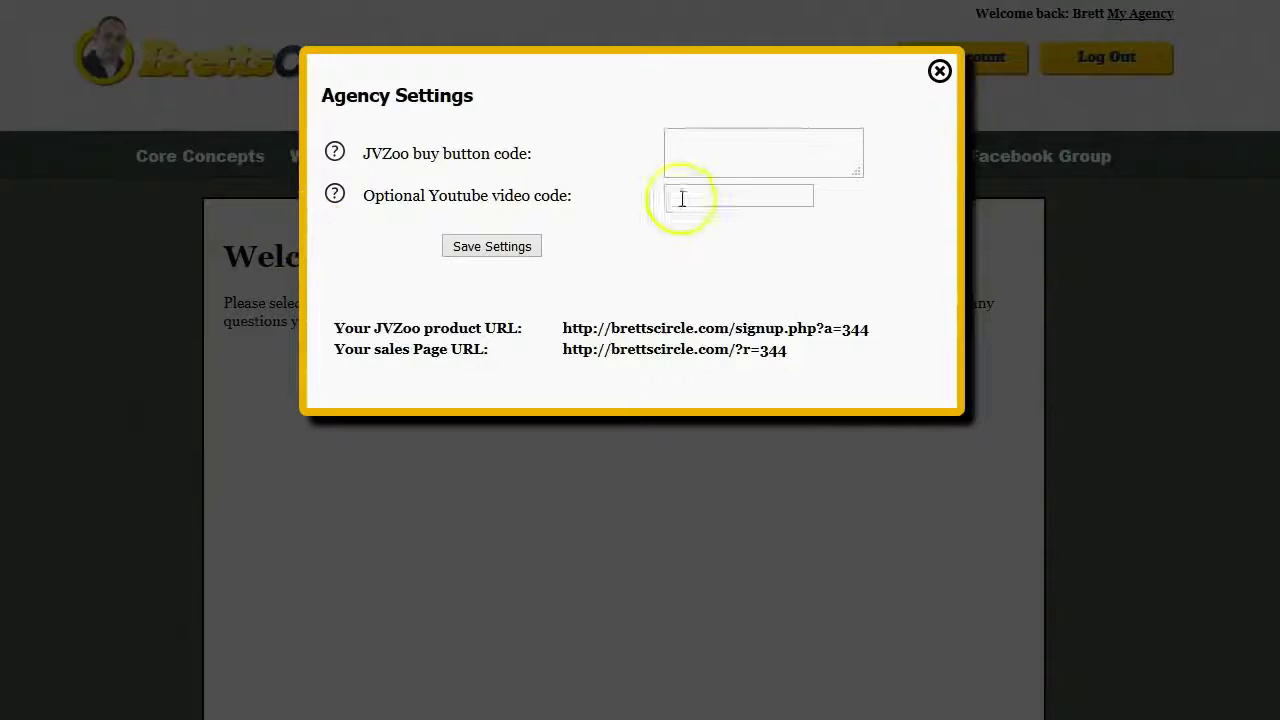
Paste the copied code as the JVZoo buy button code in the Bretts Circle Agency Settings and save the settings
click(695, 148)
right_click(695, 148)
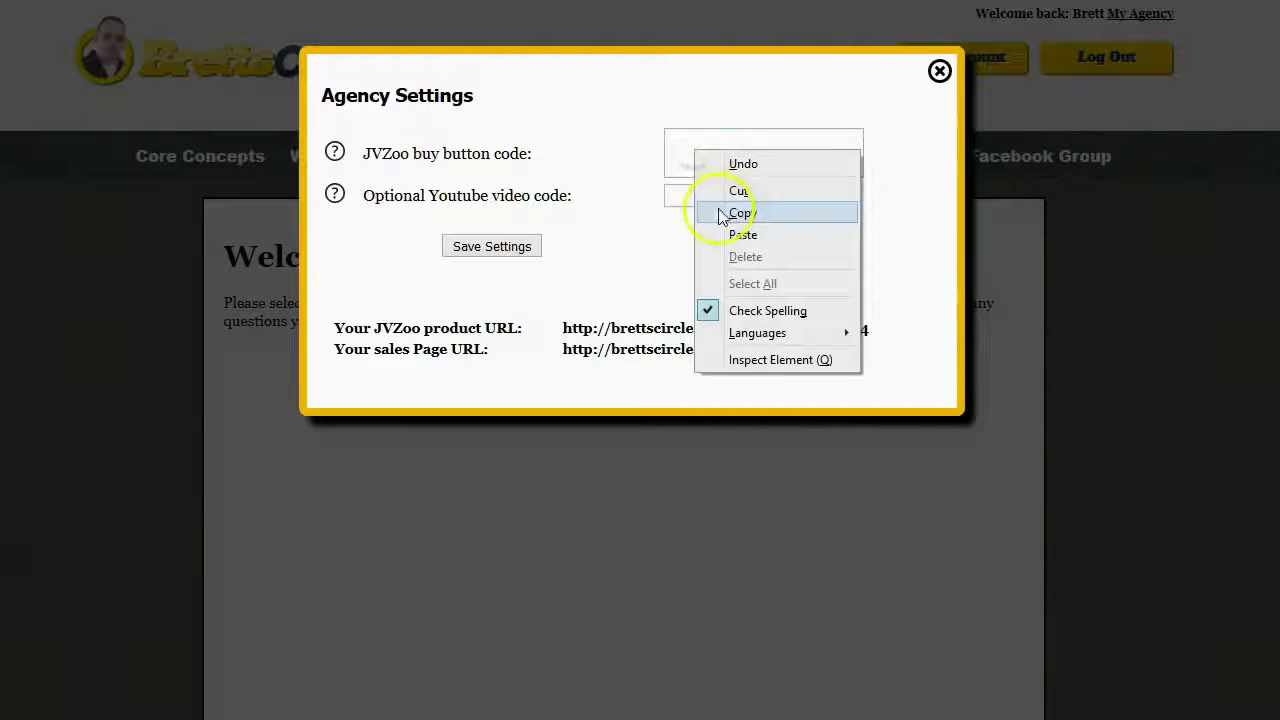
click(740, 235)
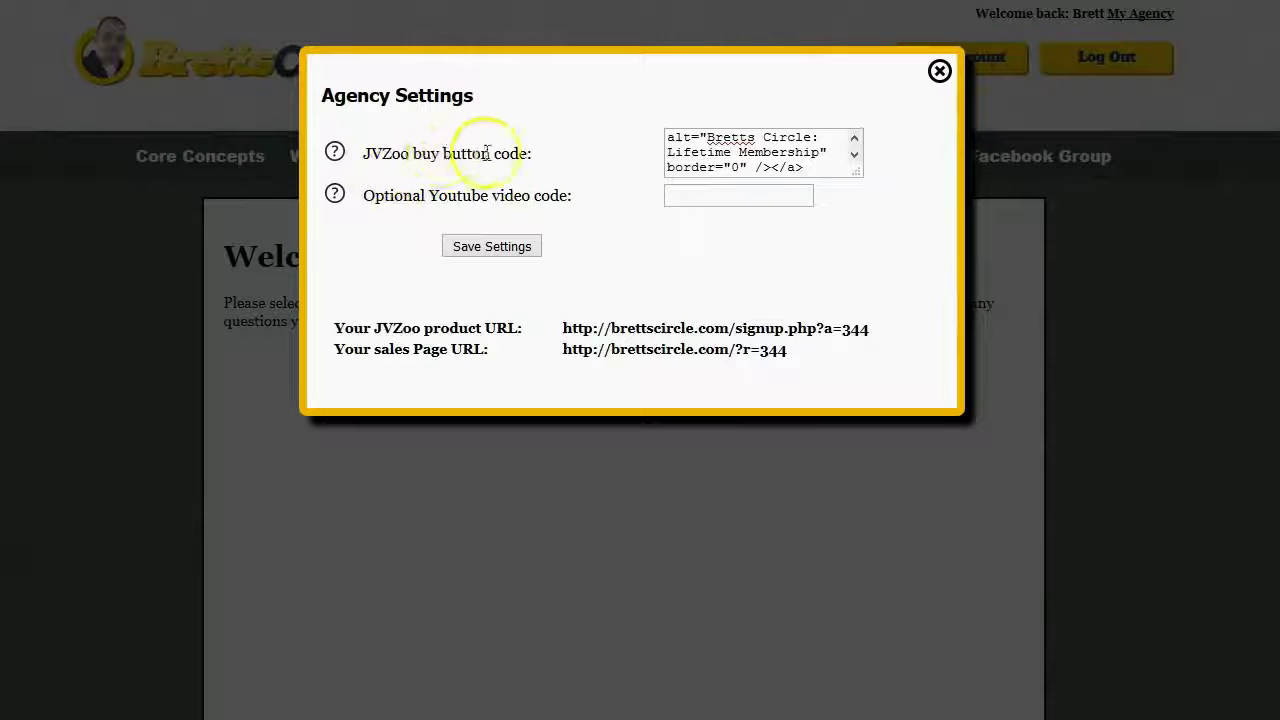
click(487, 252)
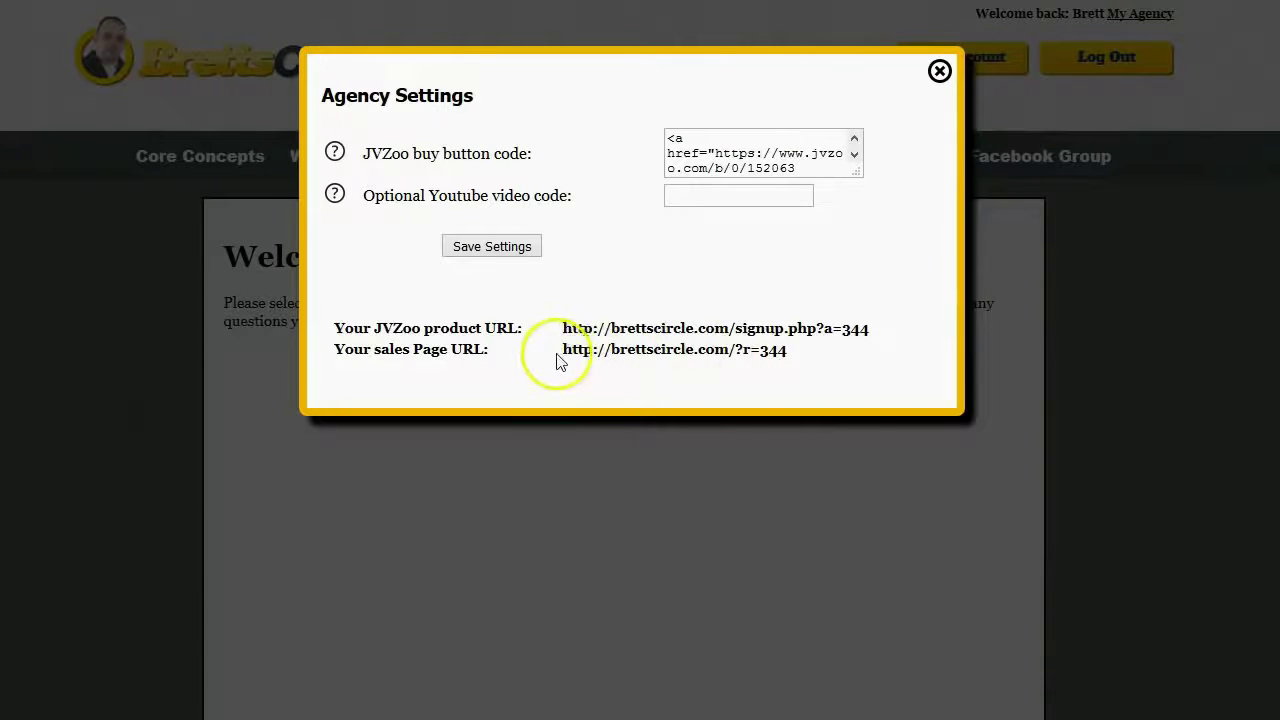
Select the sales page URL in the Agency Settings
drag(562, 349, 743, 377)
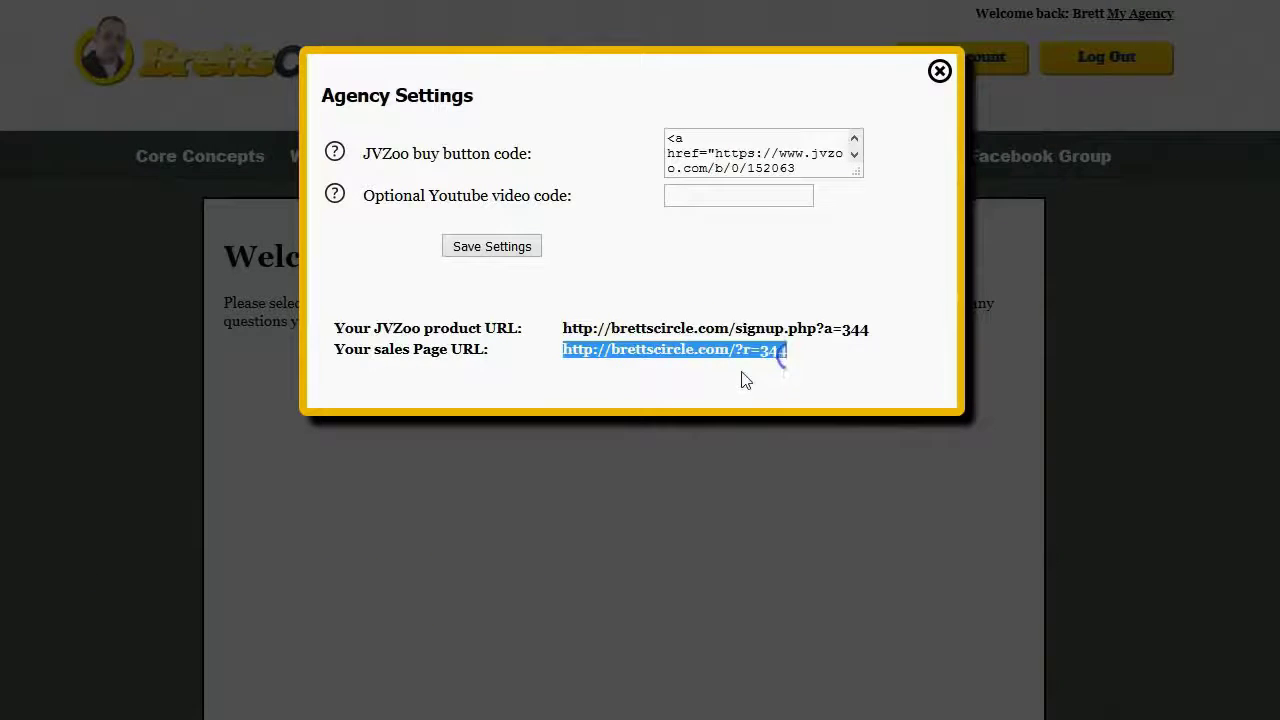